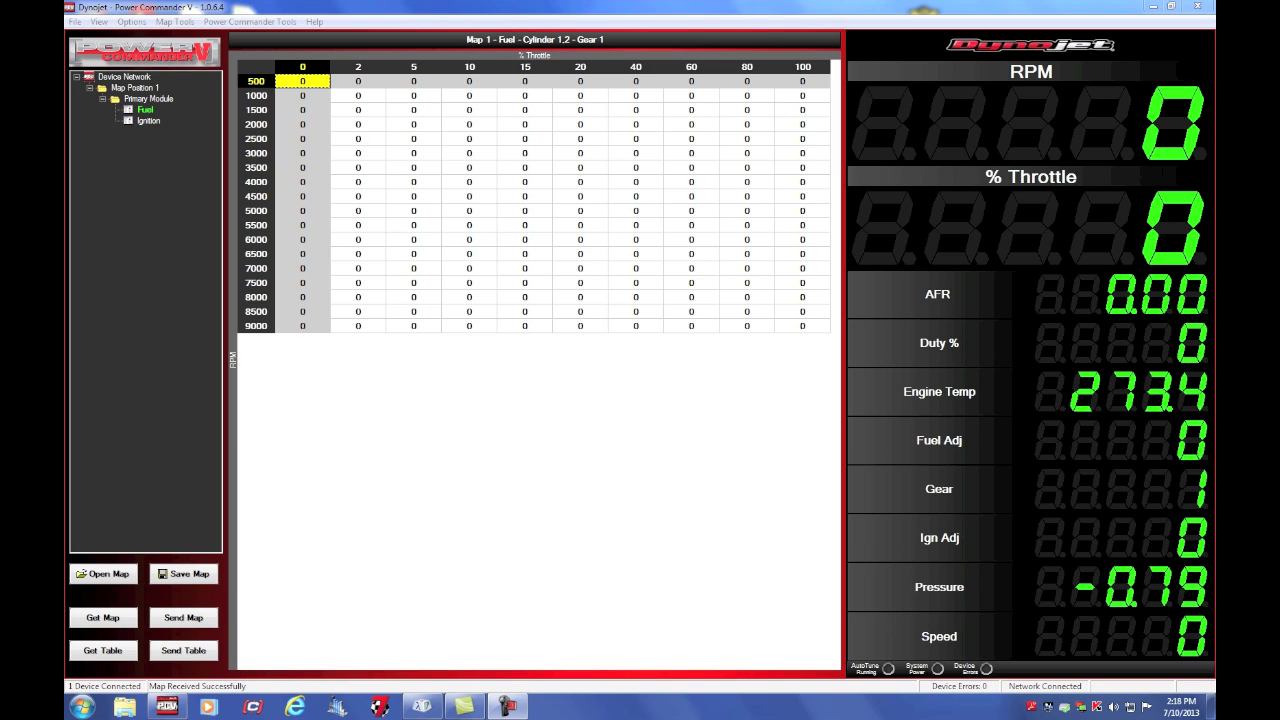
- Open the Power Commander's pressure input configuration
left_click(250, 22)
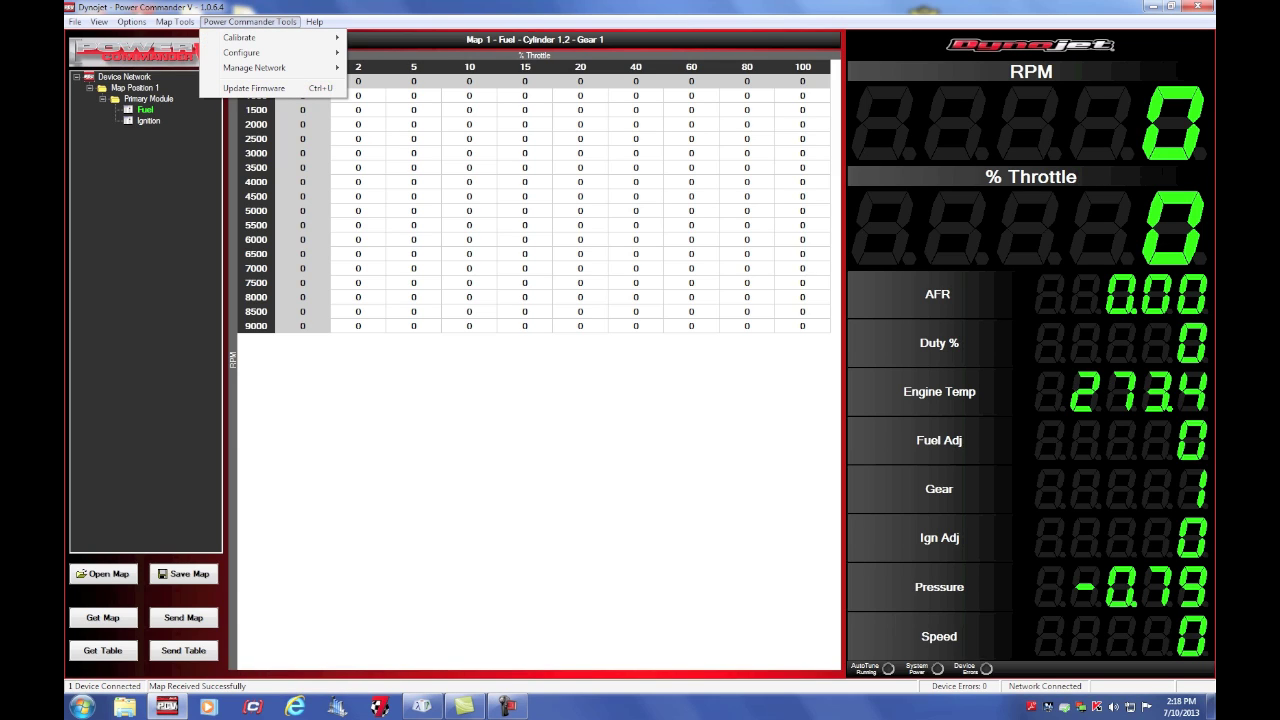
mouse_move(242, 53)
key("Down")
key("Down")
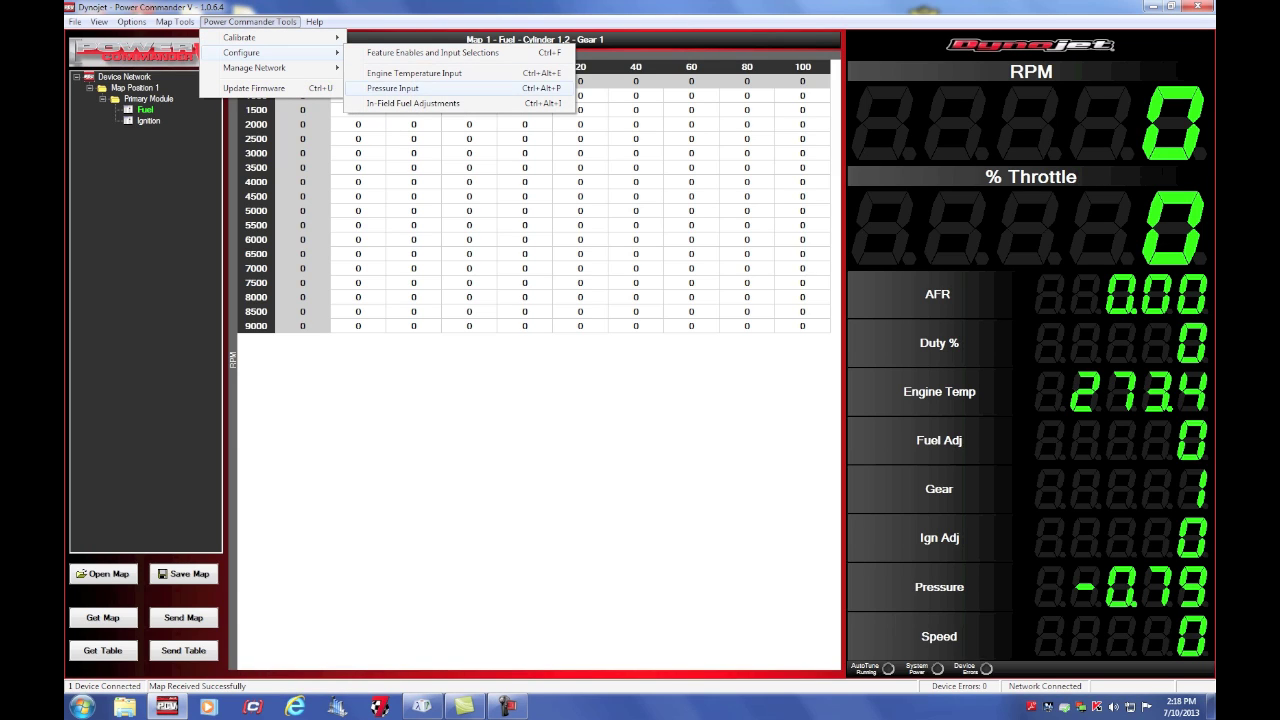
key("Return")
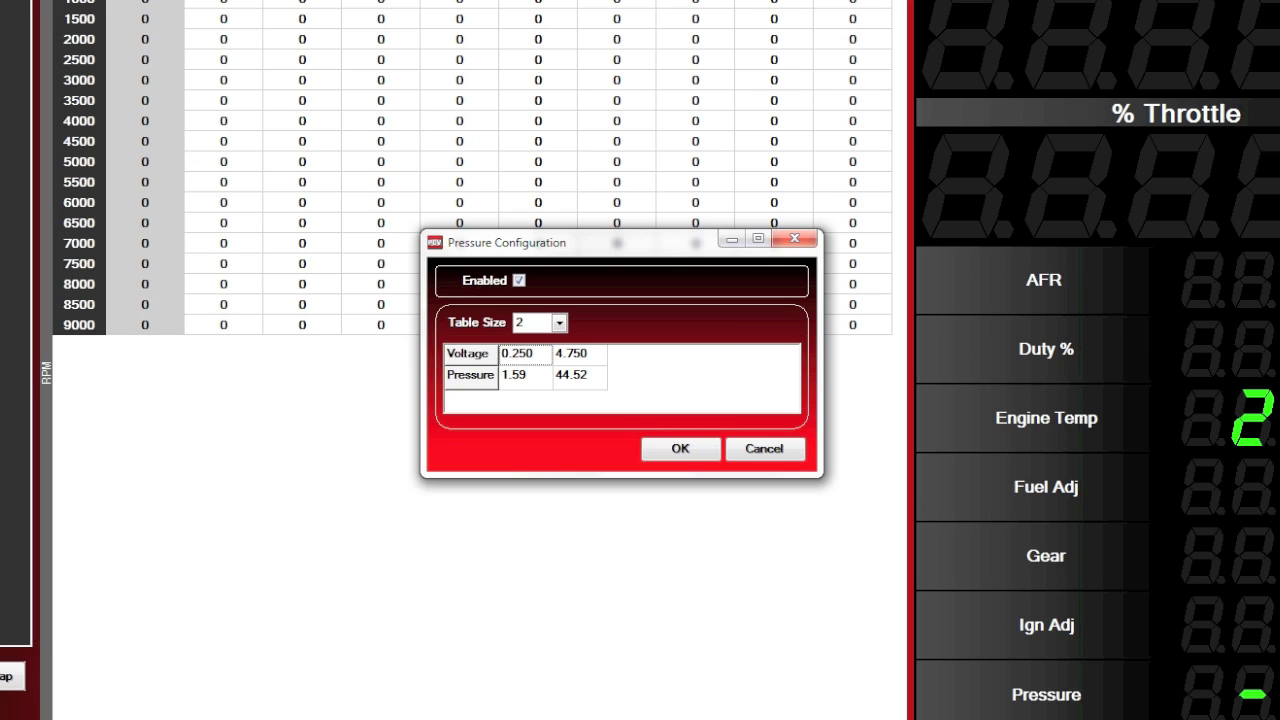
- Set the sensor pressure to -13.11 at 0.250 V and 29.82 at 4.750 V, and accept the configuration
left_click(525, 354)
left_click(525, 376)
left_click(579, 354)
left_click(579, 376)
left_click(578, 376)
key("Return")
left_click(580, 376)
type("29.82")
left_click(525, 376)
type("-13.11")
left_click(681, 449)
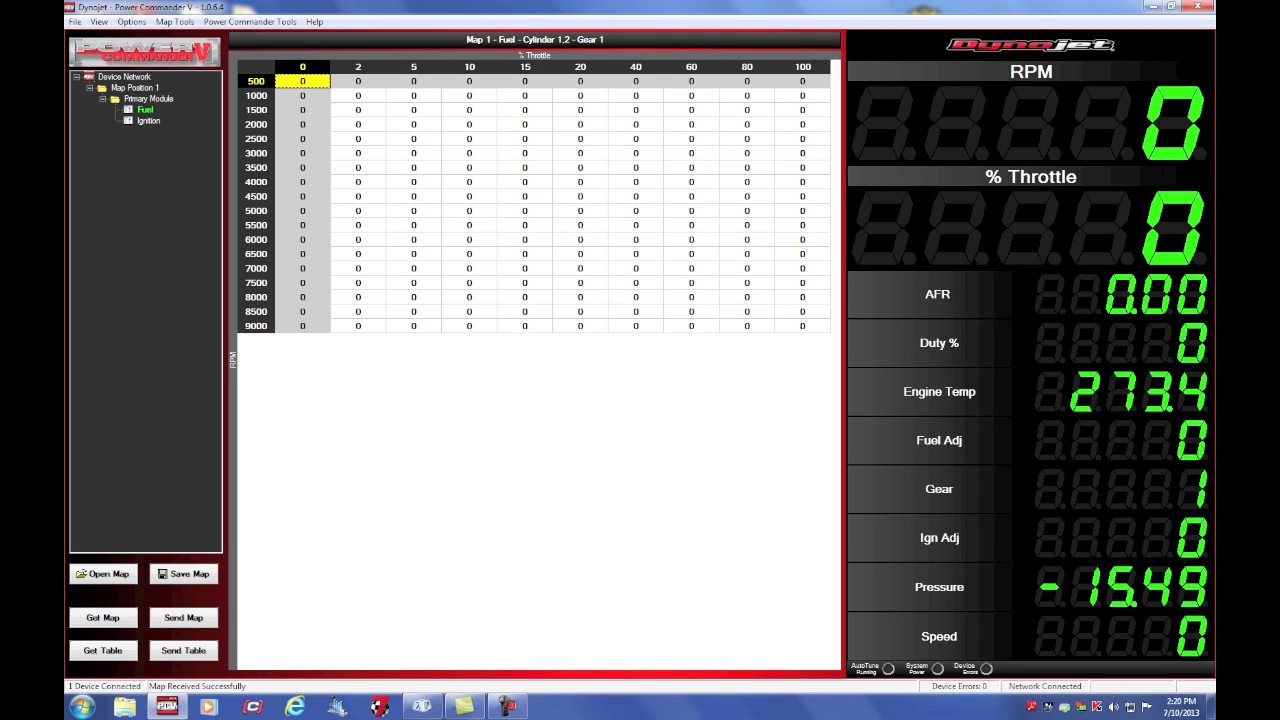
- Start adding a pressure-based fuel table to the map, bringing up its axis setup
left_click(175, 22)
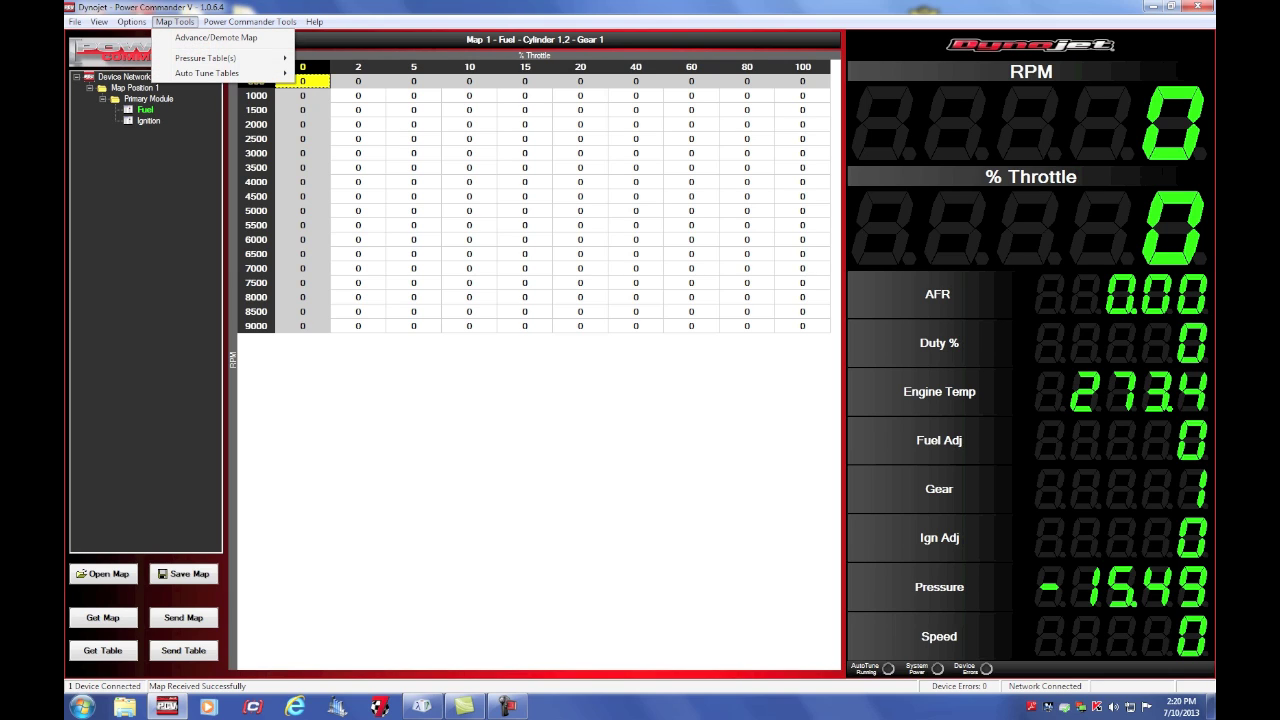
mouse_move(206, 58)
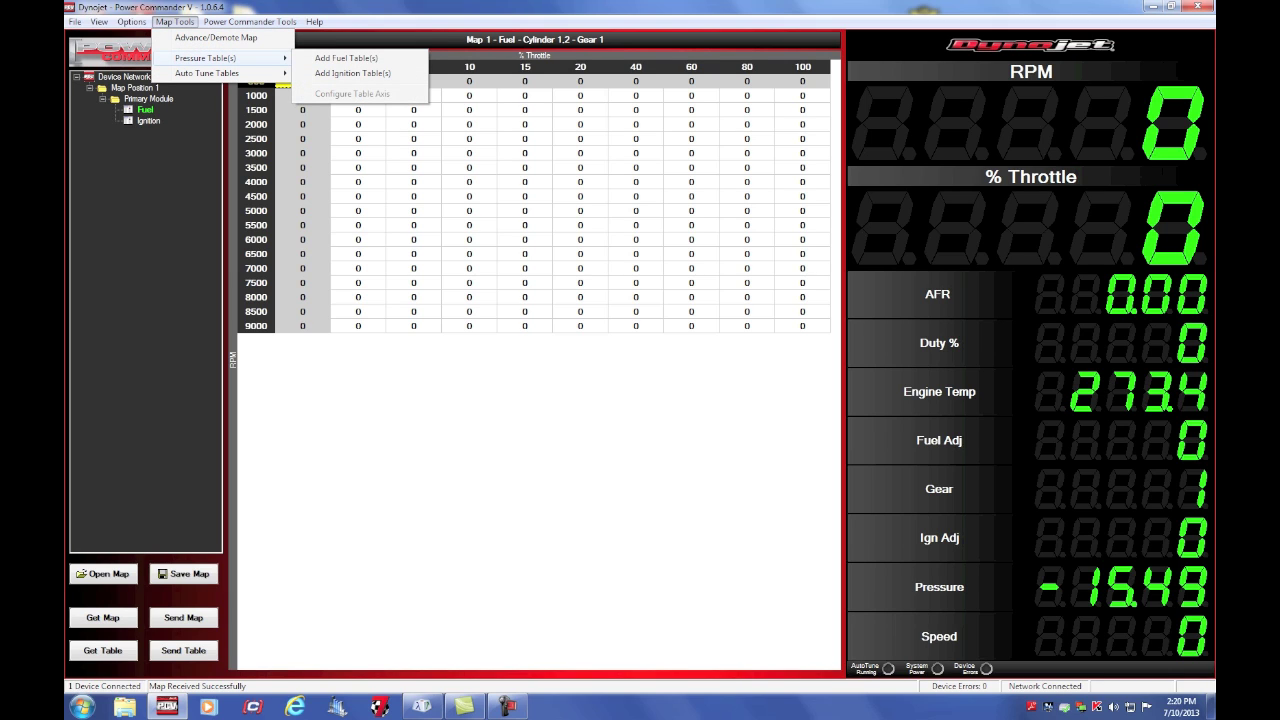
left_click(346, 58)
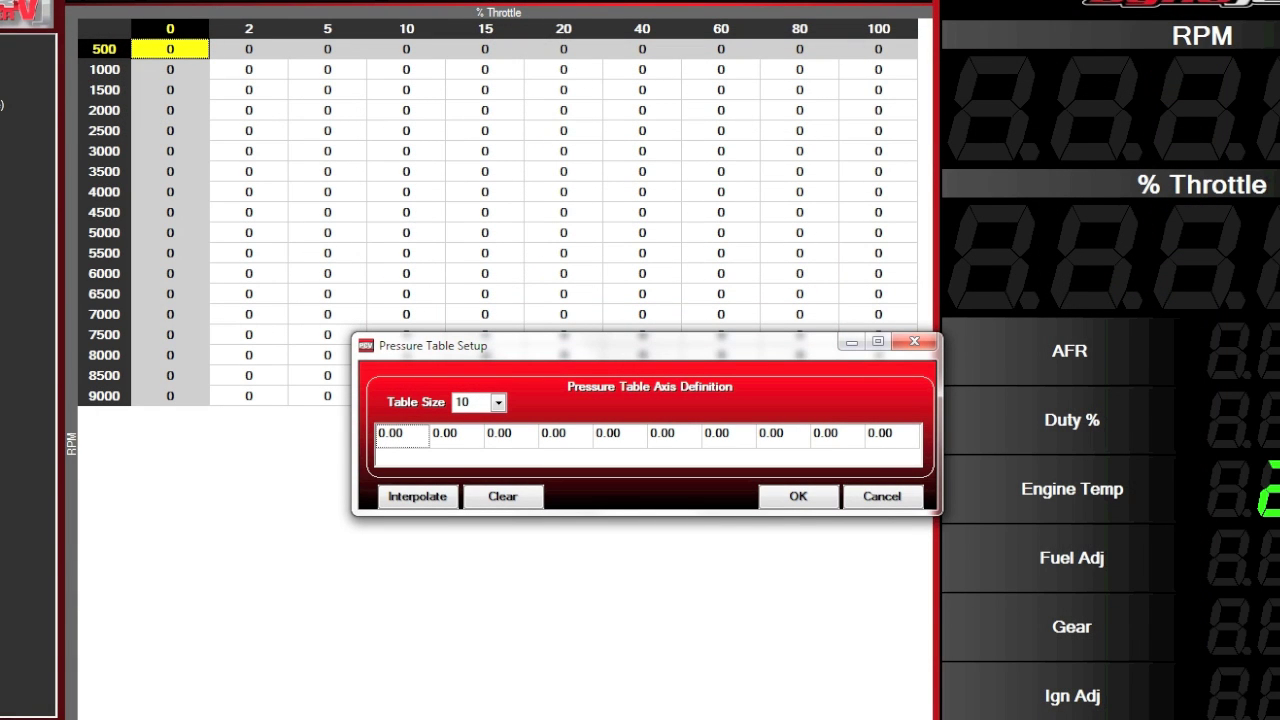
left_click_drag(530, 345, 425, 324)
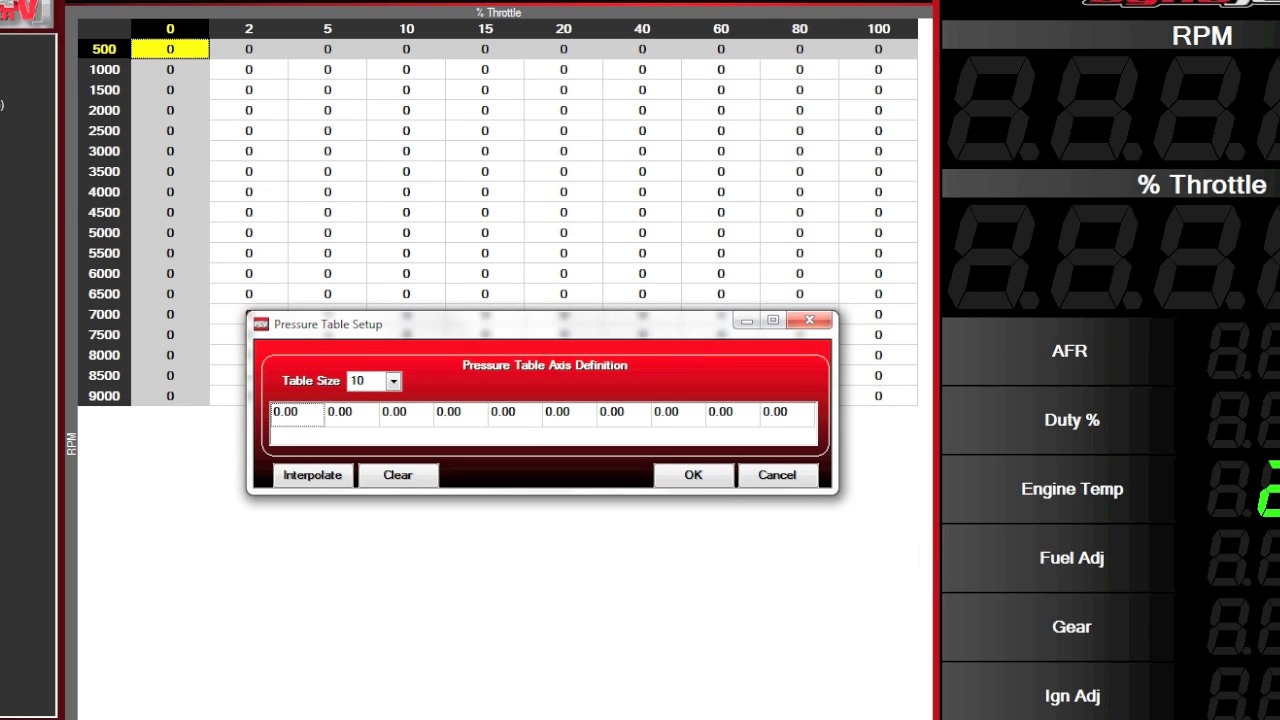
- Examine the available table sizes and the cells of the pressure axis definition
left_click(393, 381)
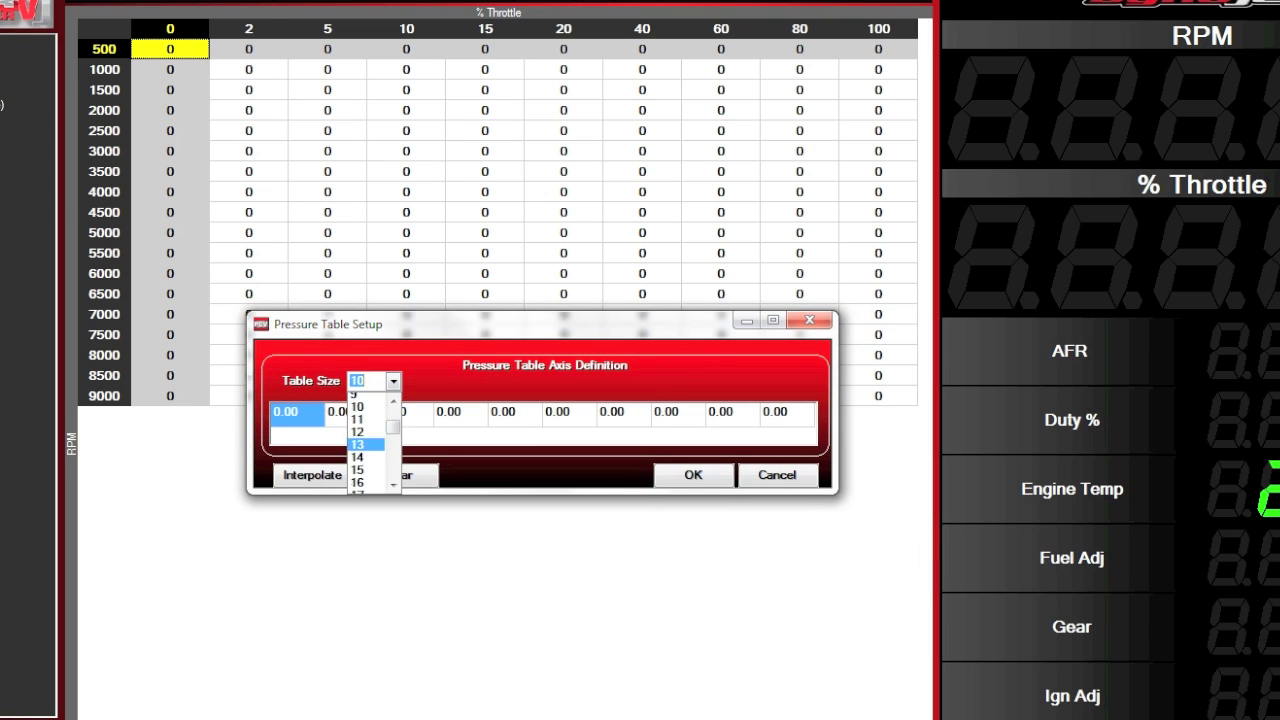
left_click_drag(393, 427, 393, 422)
left_click(358, 461)
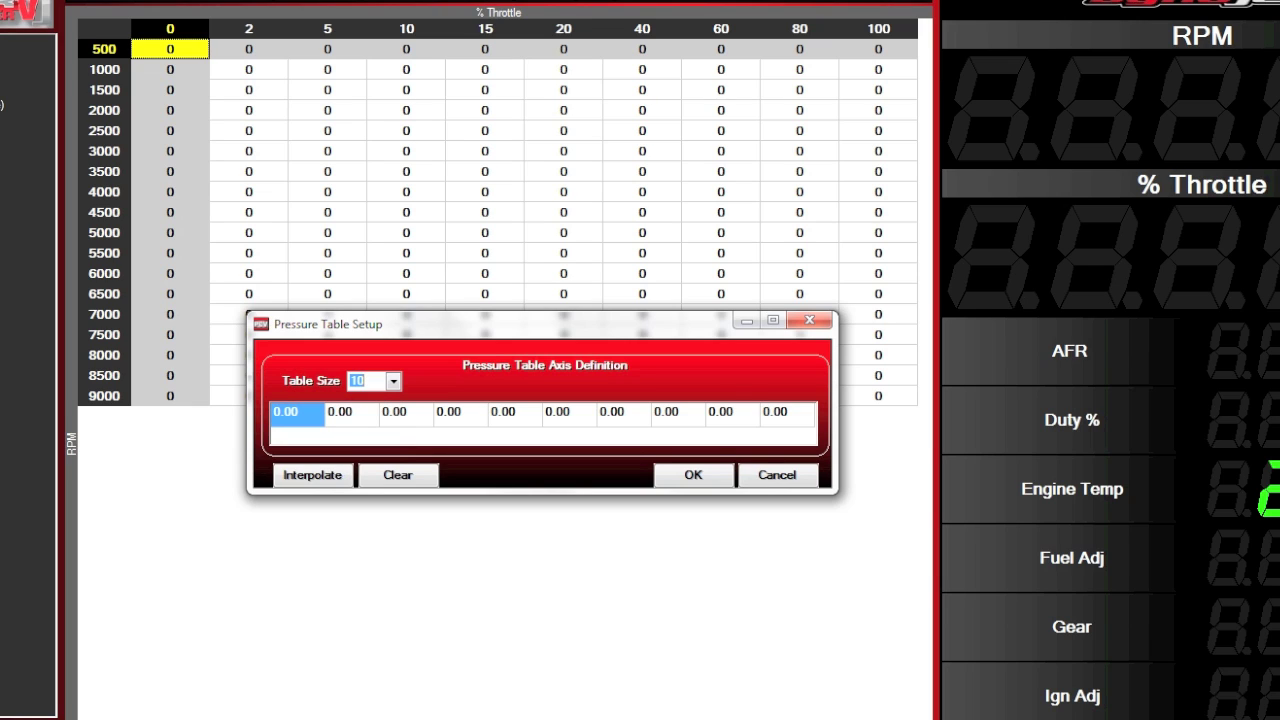
key("Tab")
key("Tab")
key("Tab")
key("Tab")
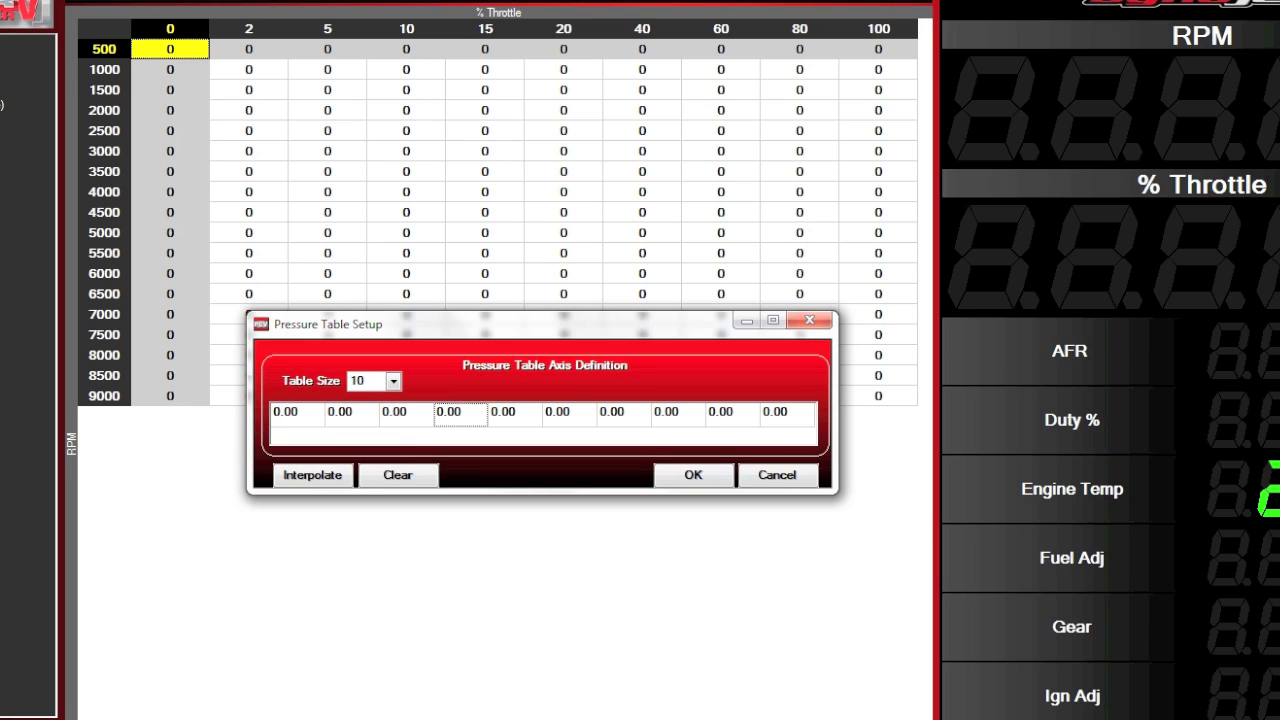
key("Tab")
key("Tab")
key("Tab")
key("Tab")
key("Tab")
- Set the pressure table size to 11 and interpolate the axis values from -20 to 20
left_click(394, 381)
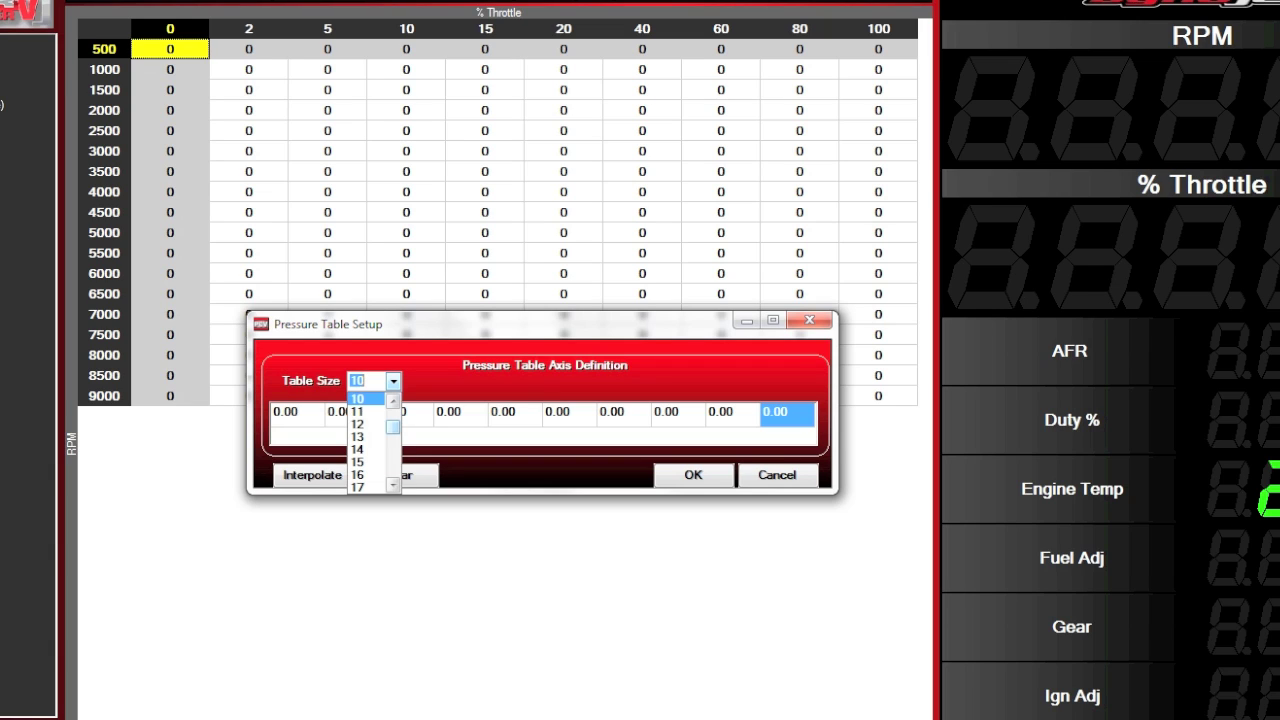
left_click(366, 411)
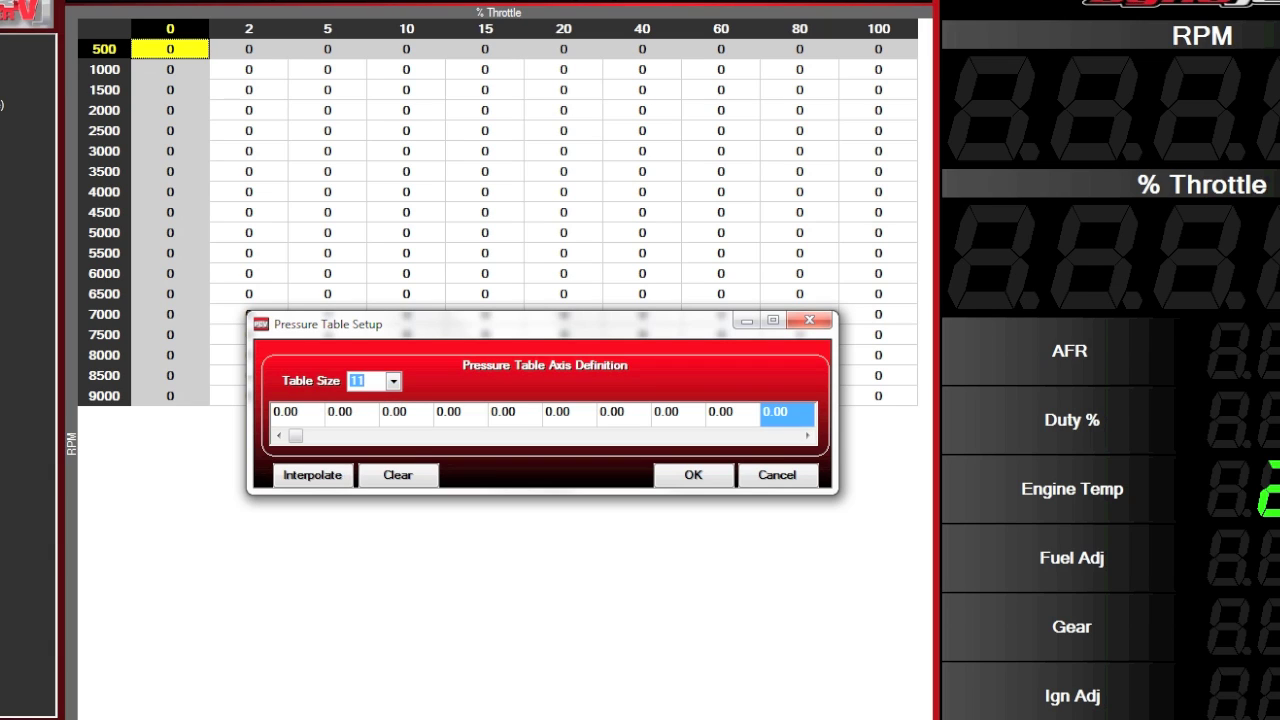
left_click(807, 436)
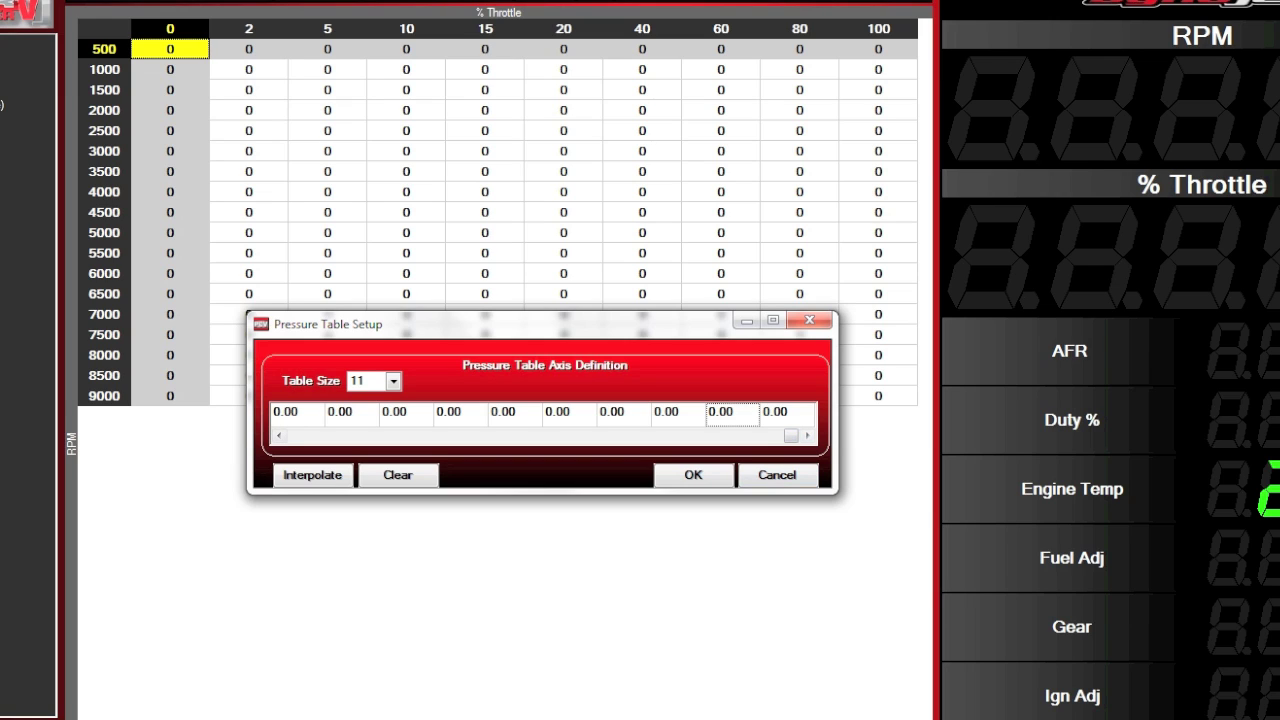
left_click(787, 413)
type("20")
left_click(280, 436)
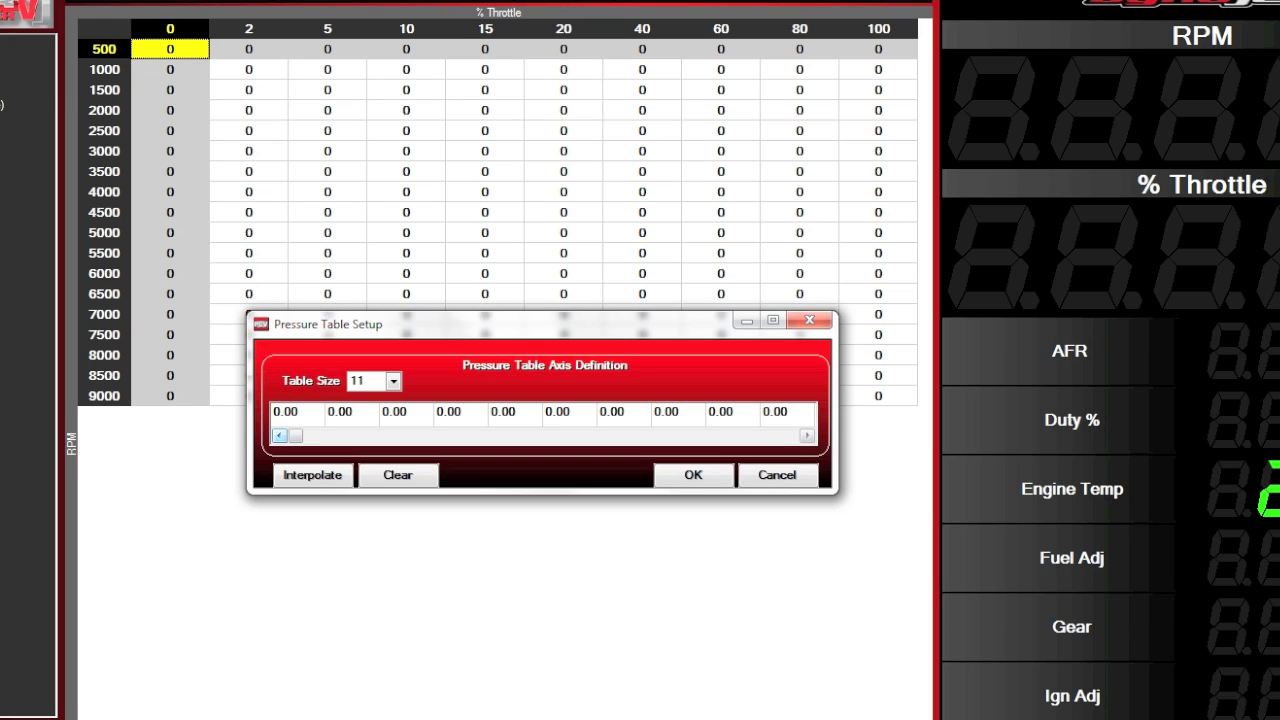
left_click(297, 413)
type("-20")
left_click(312, 474)
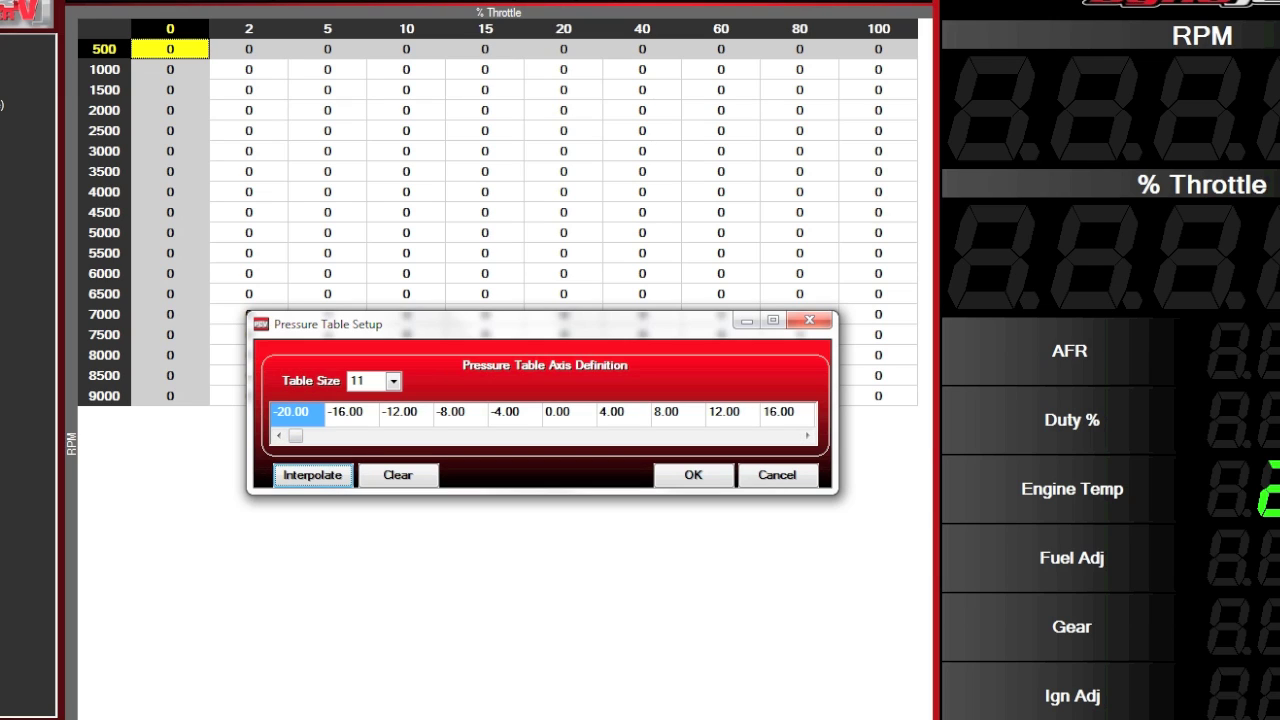
- Review the interpolated pressure axis values from the first column to the last
left_click(297, 412)
left_click(351, 412)
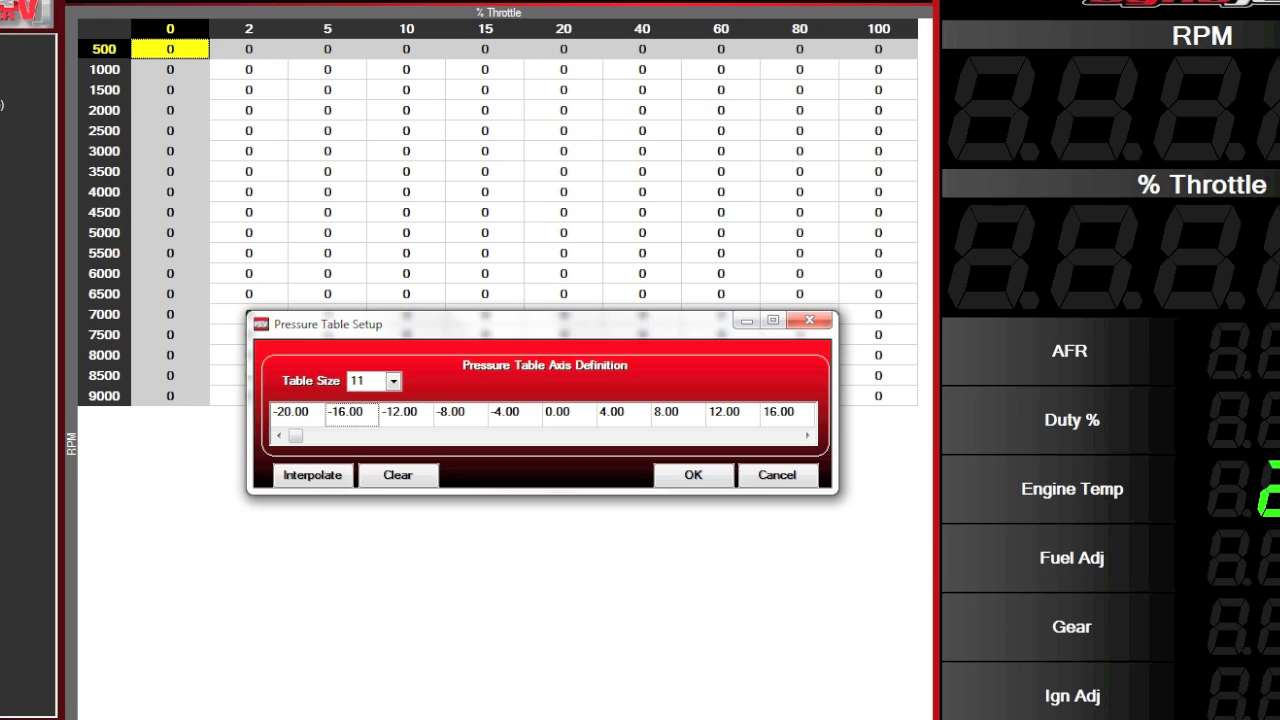
left_click(405, 413)
left_click(460, 413)
left_click(514, 413)
left_click(569, 413)
left_click(624, 413)
left_click(678, 413)
left_click(732, 413)
left_click(787, 412)
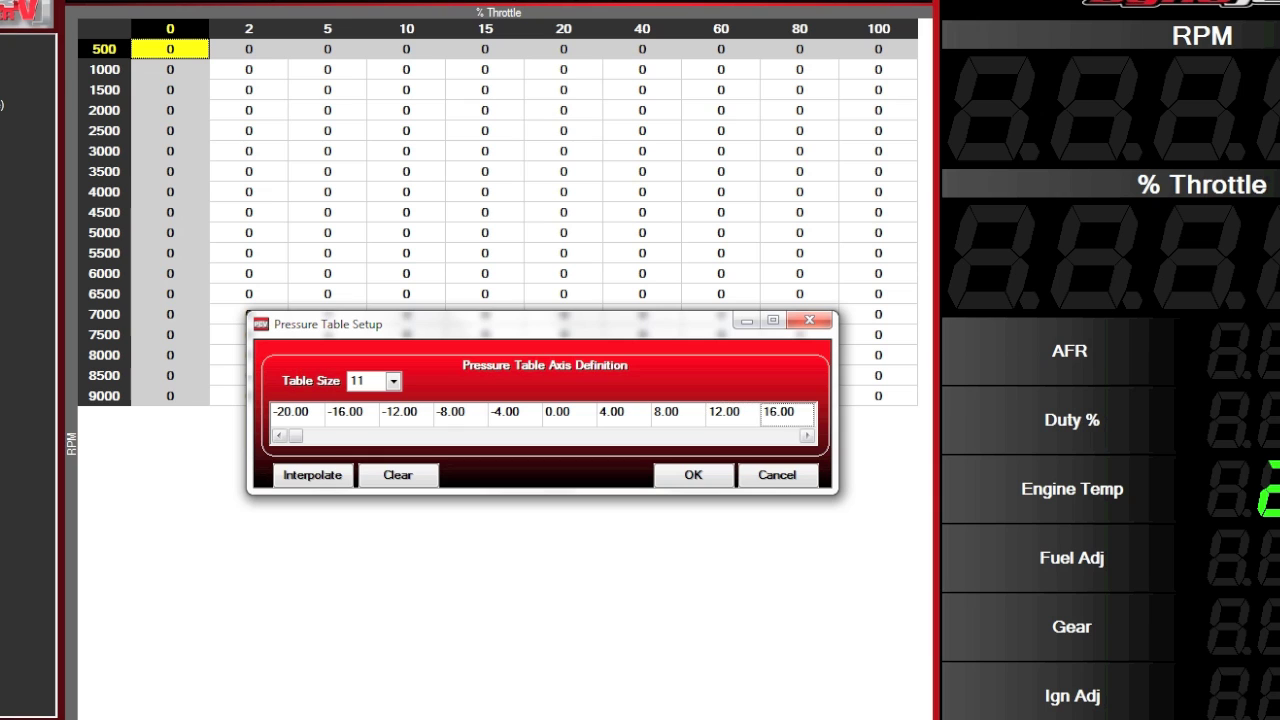
left_click(787, 413)
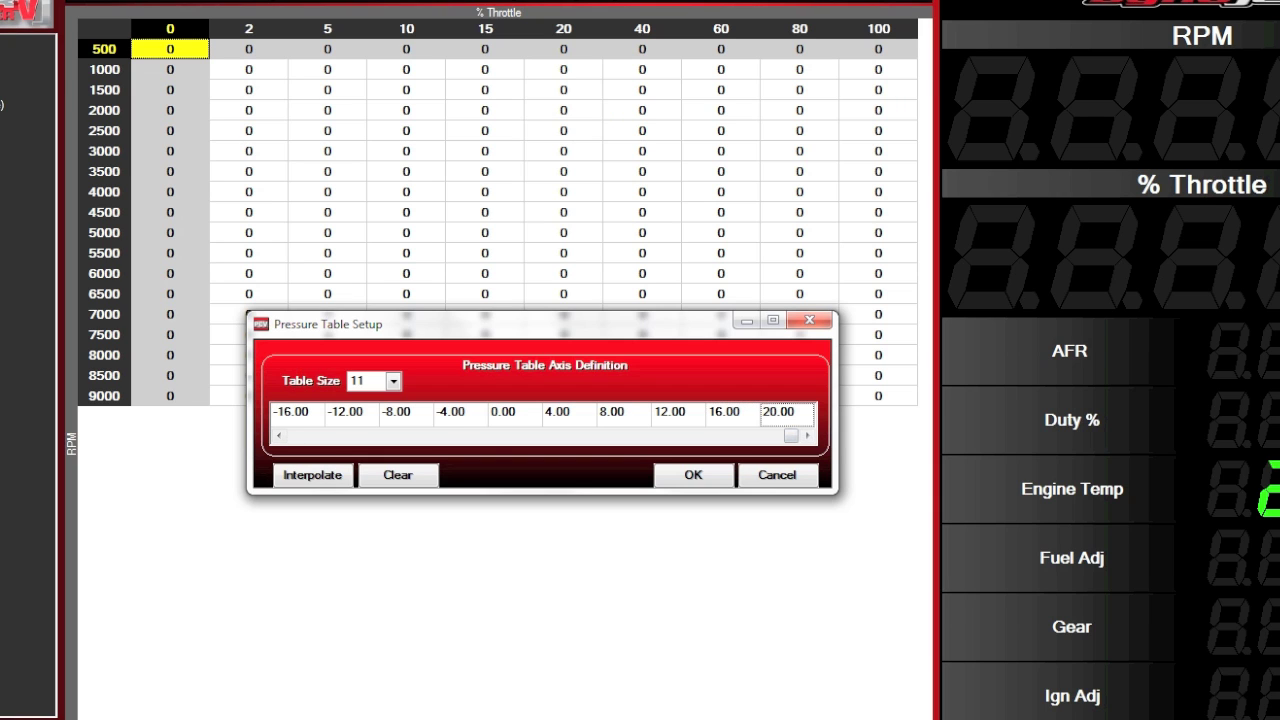
- Accept the pressure axis setup and open the new Fuel (Pressure) table to check its pressure columns
left_click(693, 475)
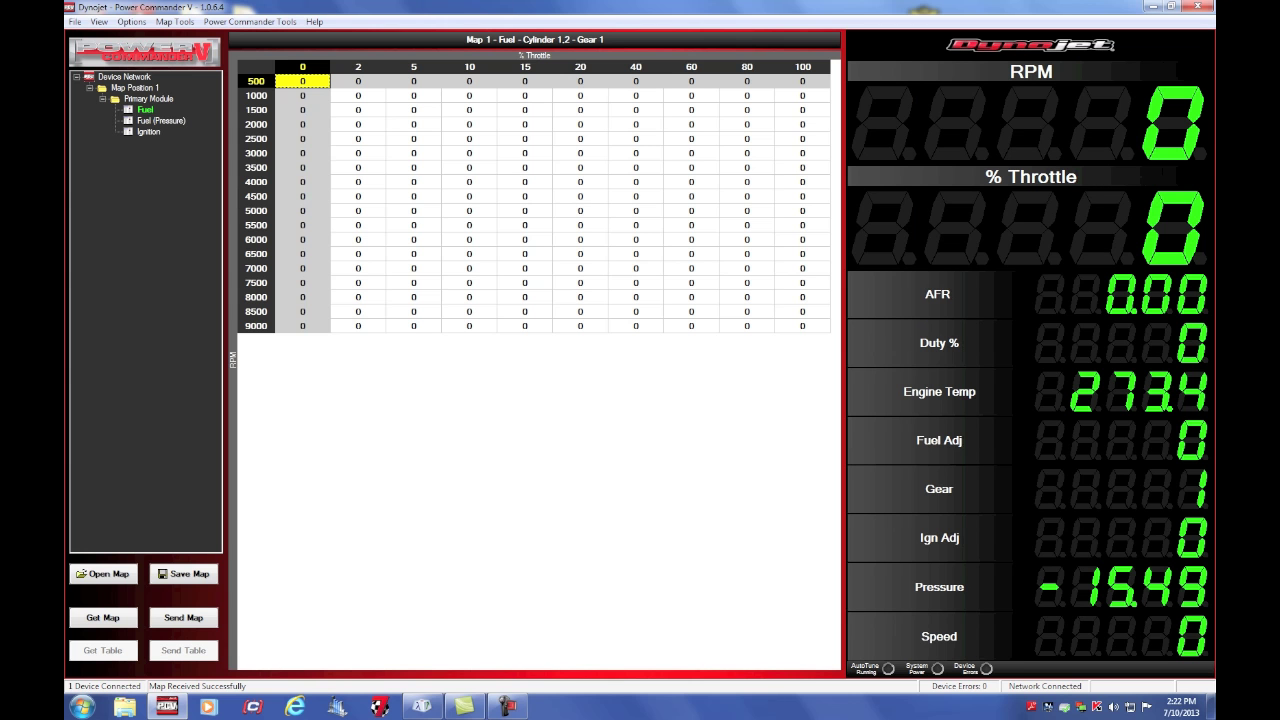
left_click(161, 121)
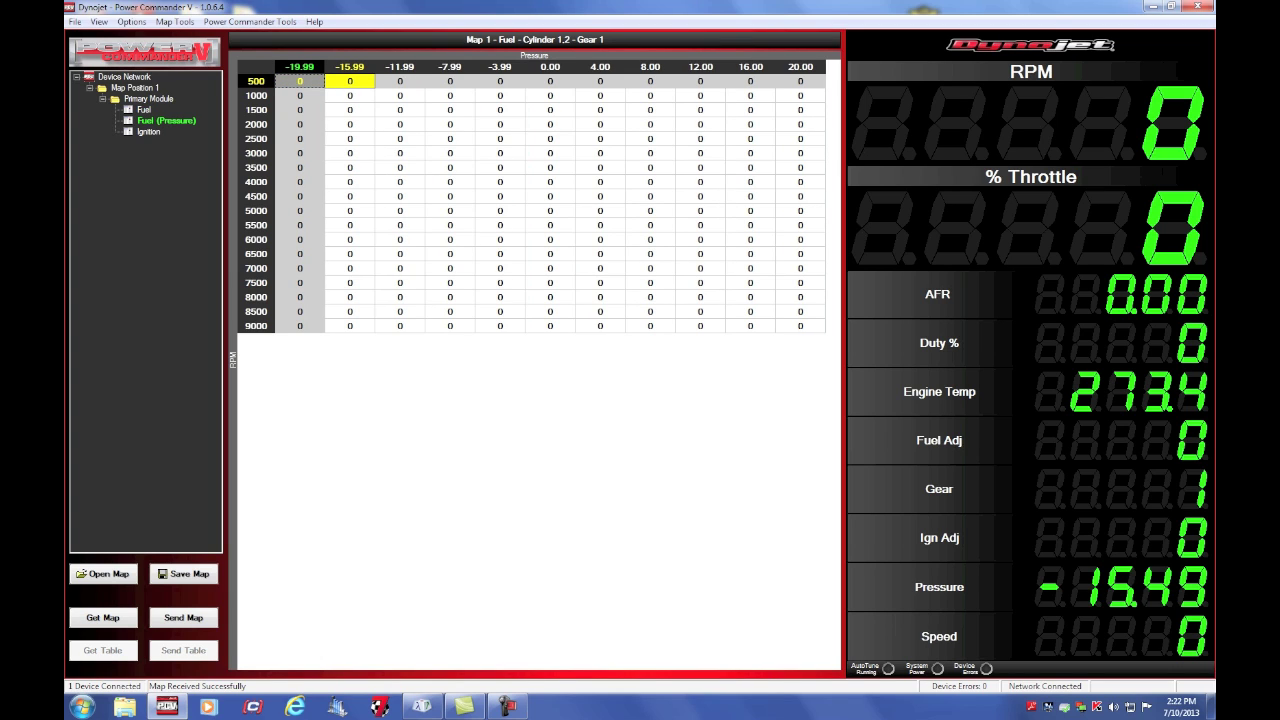
key("ctrl+a")
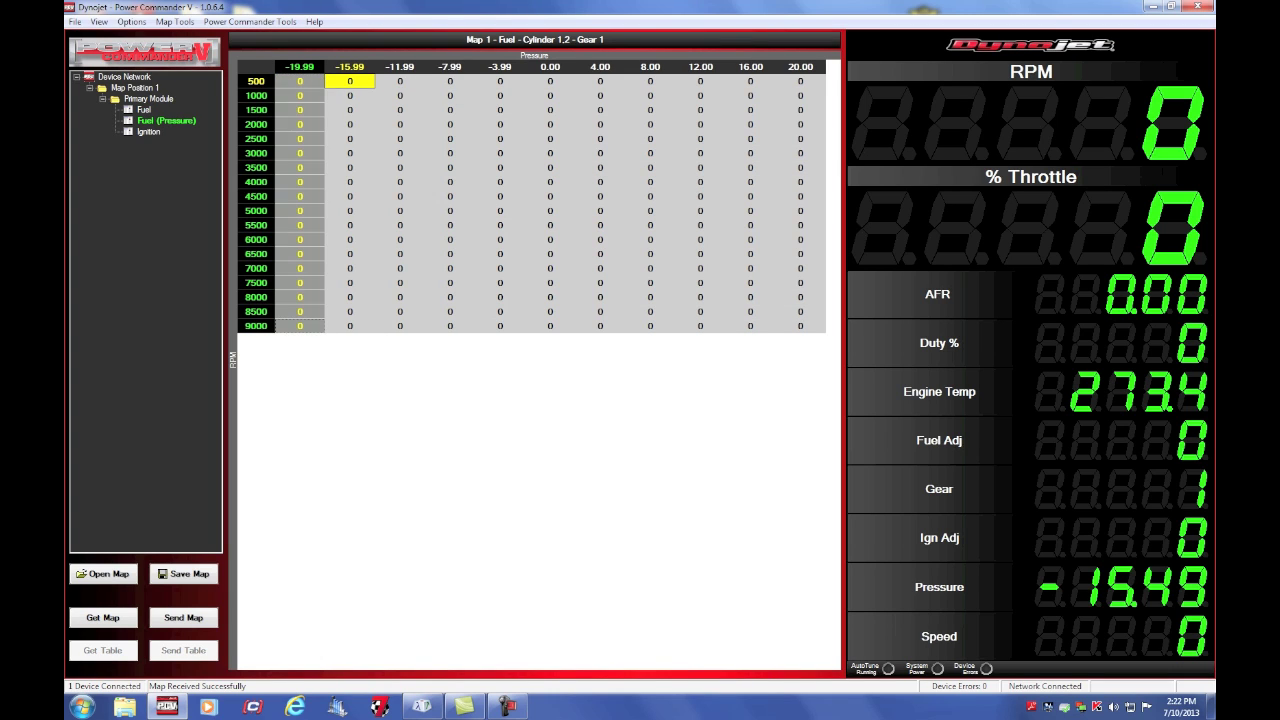
left_click(350, 67)
left_click(400, 67)
left_click(450, 67)
left_click(500, 67)
left_click(800, 67)
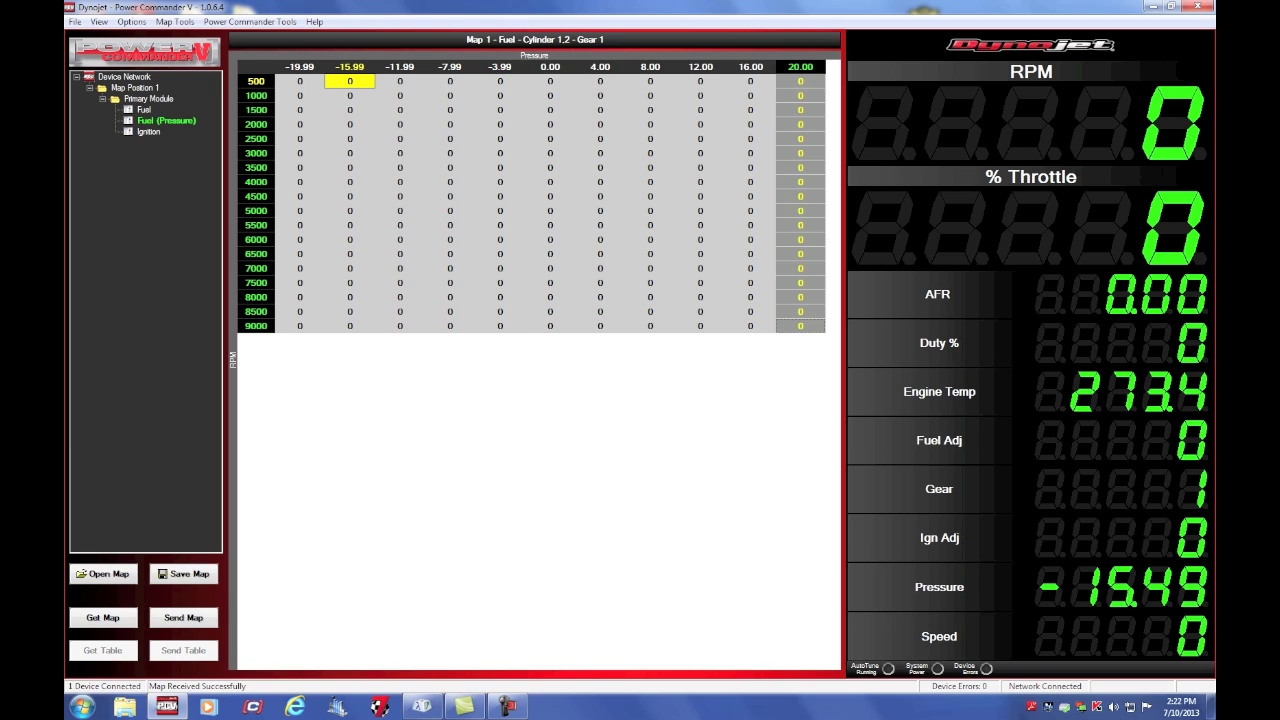
- Add a pressure-based ignition table to the map and open the Ignition (Pressure) table
left_click(249, 22)
mouse_move(242, 53)
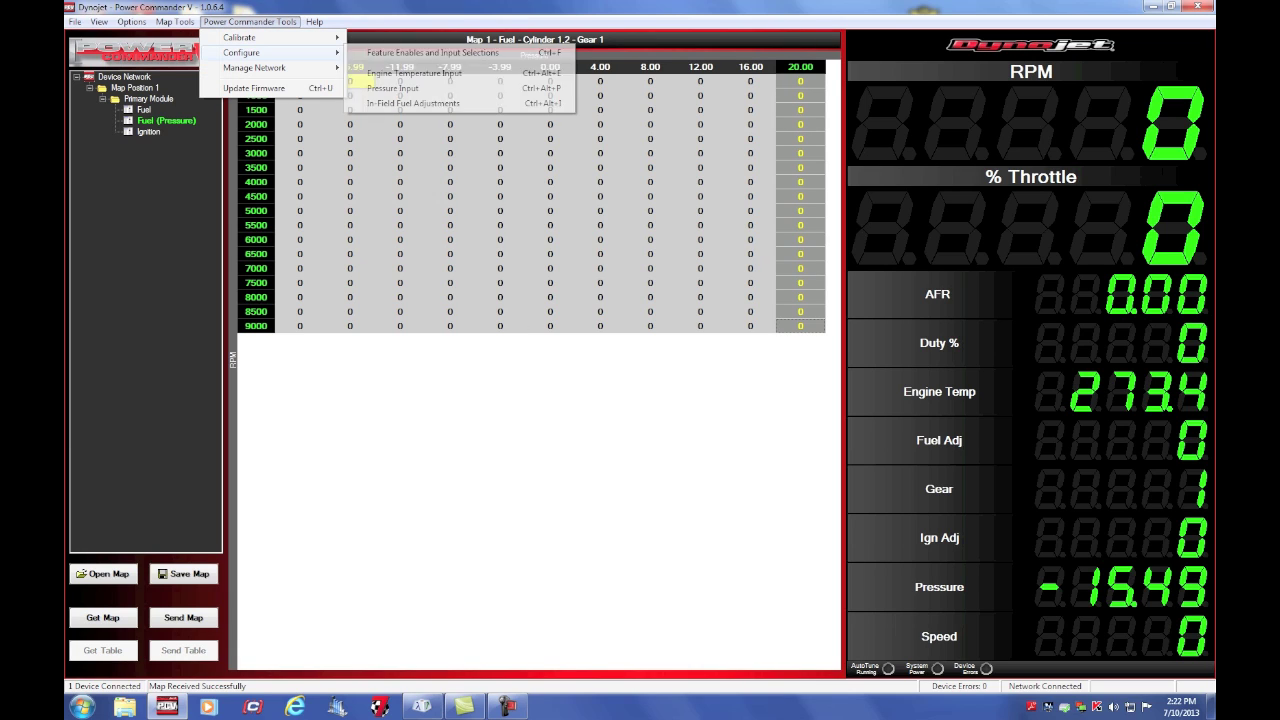
key("Left")
key("Left")
key("Down")
key("Right")
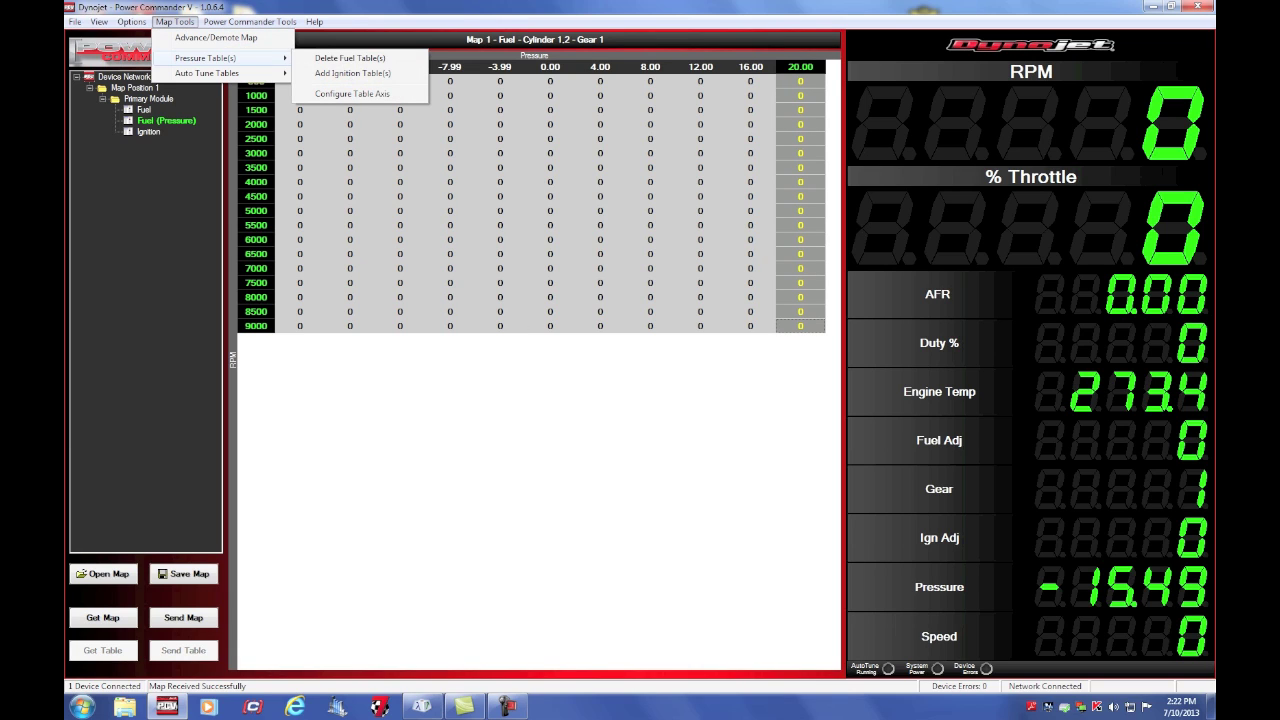
key("Down")
key("Return")
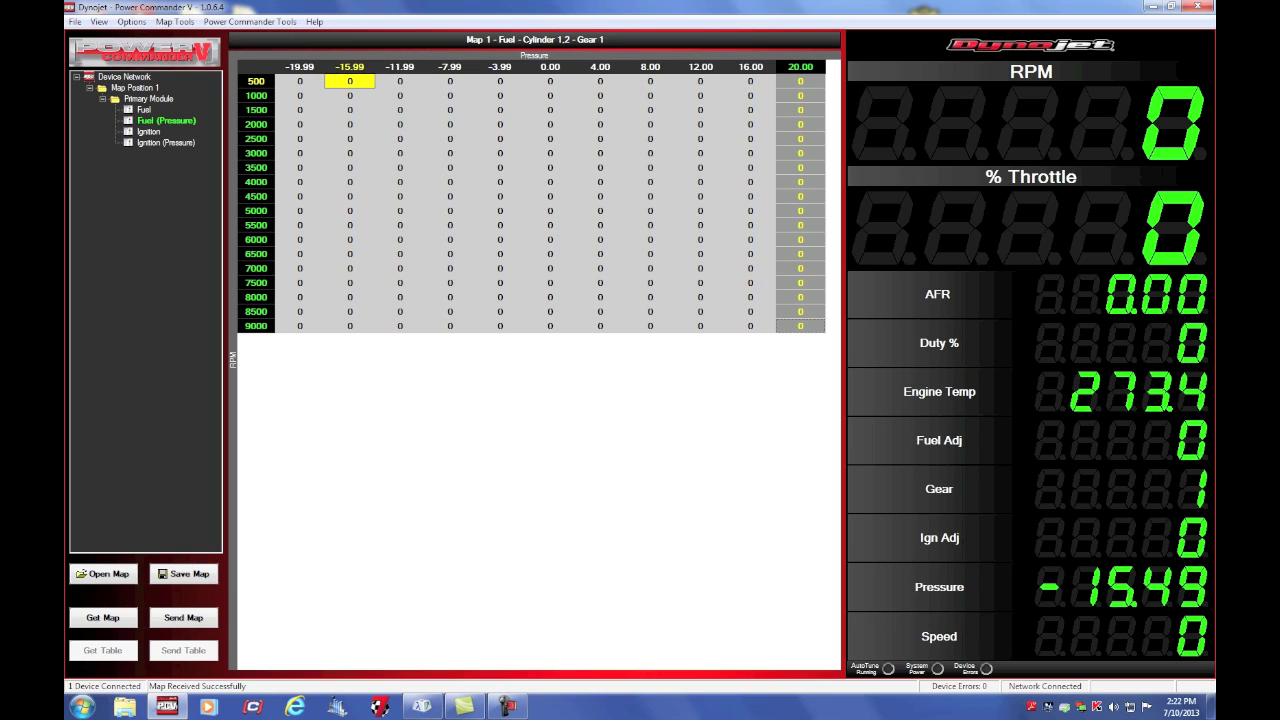
left_click(166, 143)
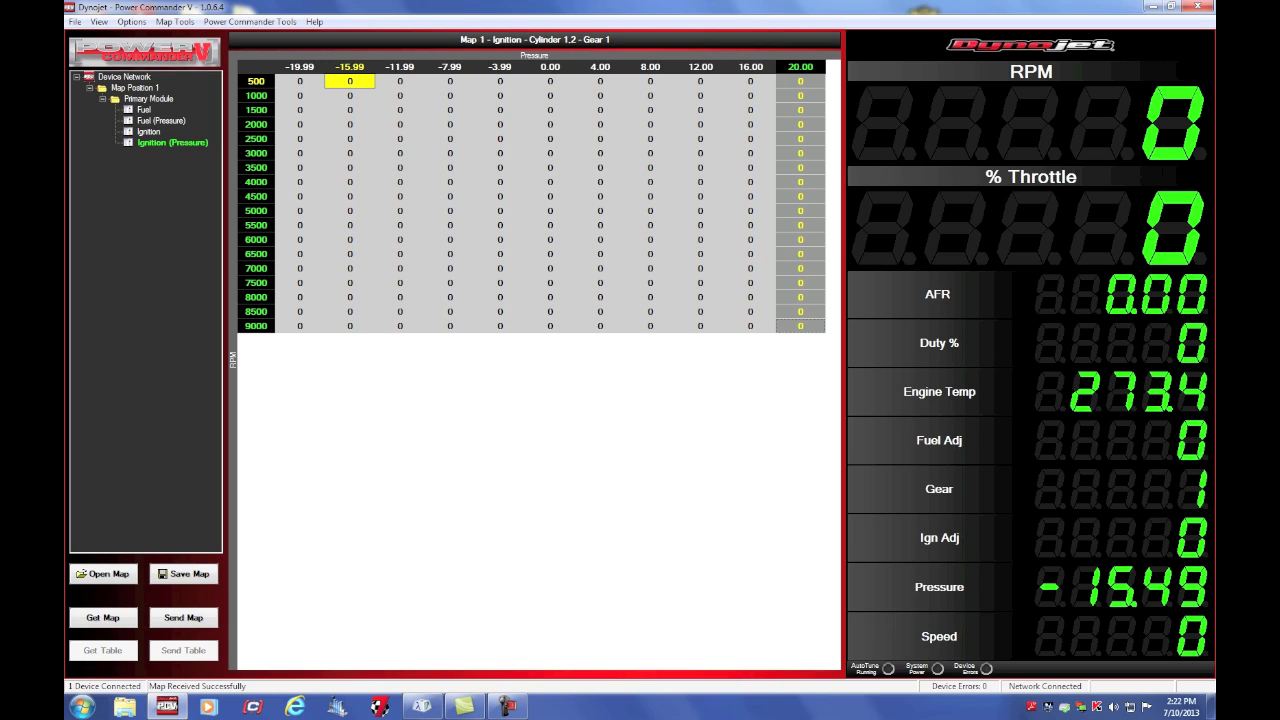
- Add Auto Tune tables to the map using the Pressure style
left_click(175, 21)
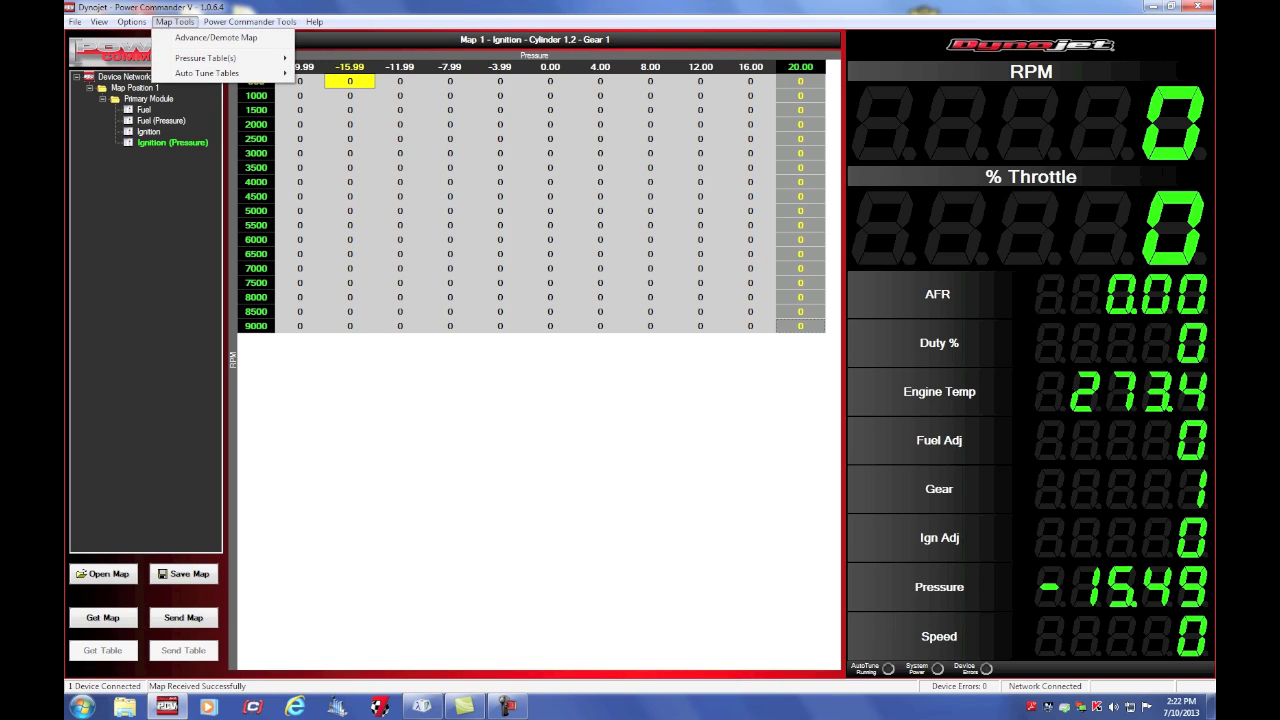
mouse_move(207, 73)
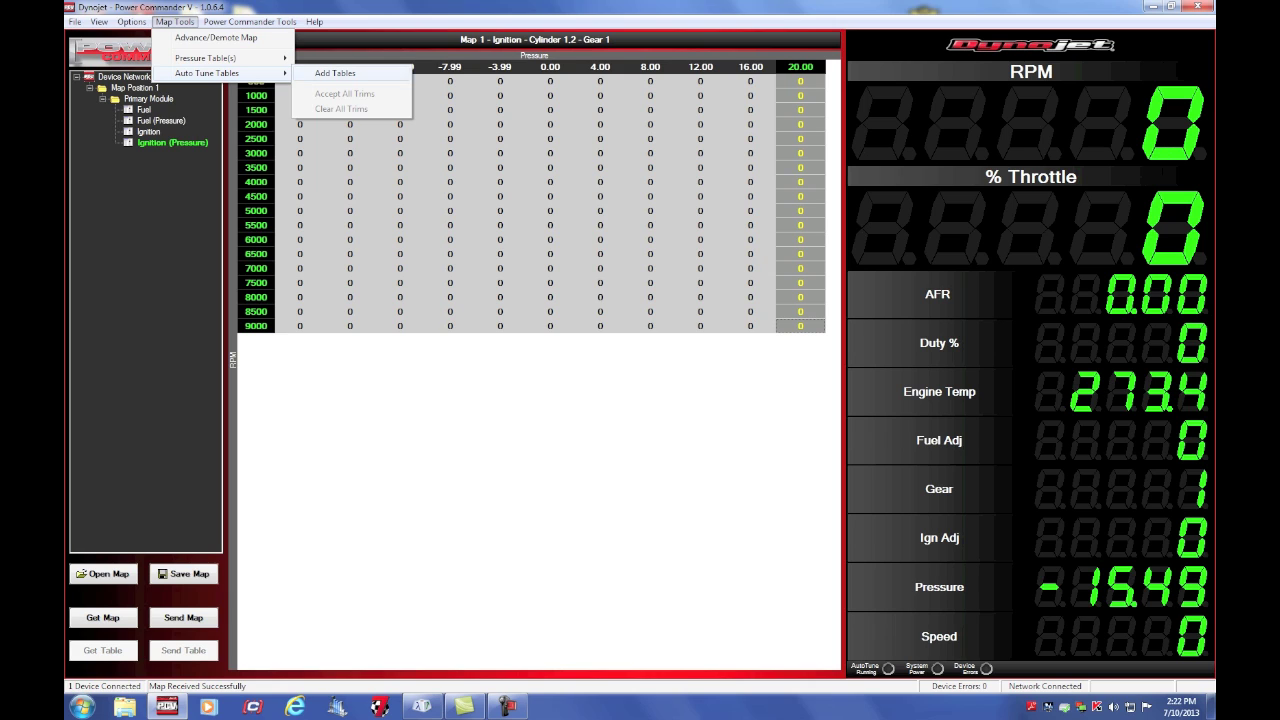
left_click(335, 73)
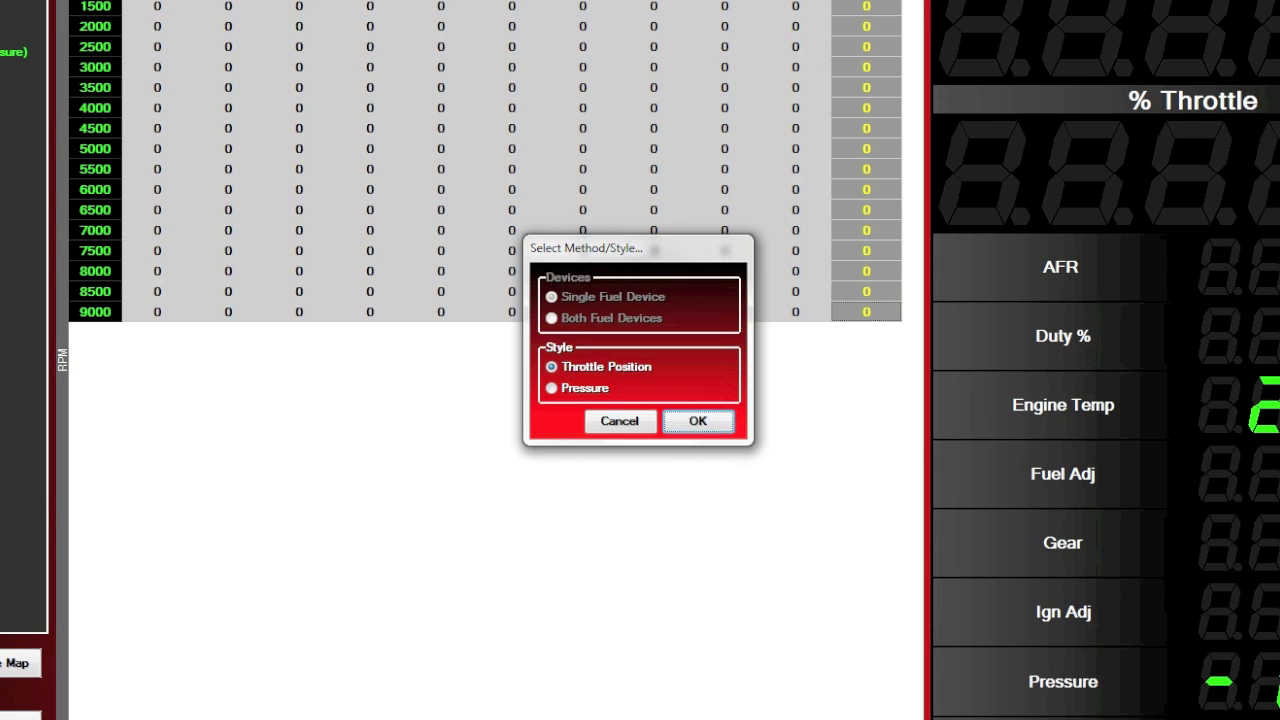
left_click(552, 388)
left_click(698, 421)
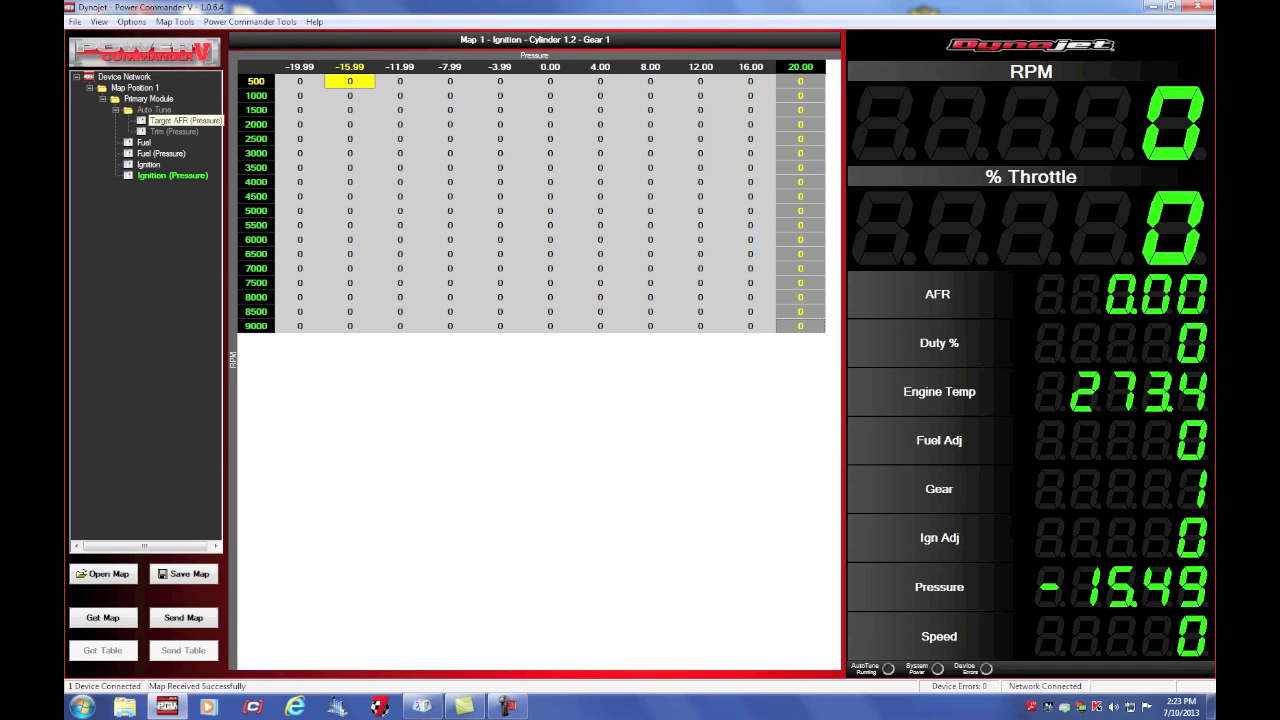
- Set the Target AFR (Pressure) table to 13.0 at every RPM for pressure columns -19.99 through 0.00
left_click(184, 121)
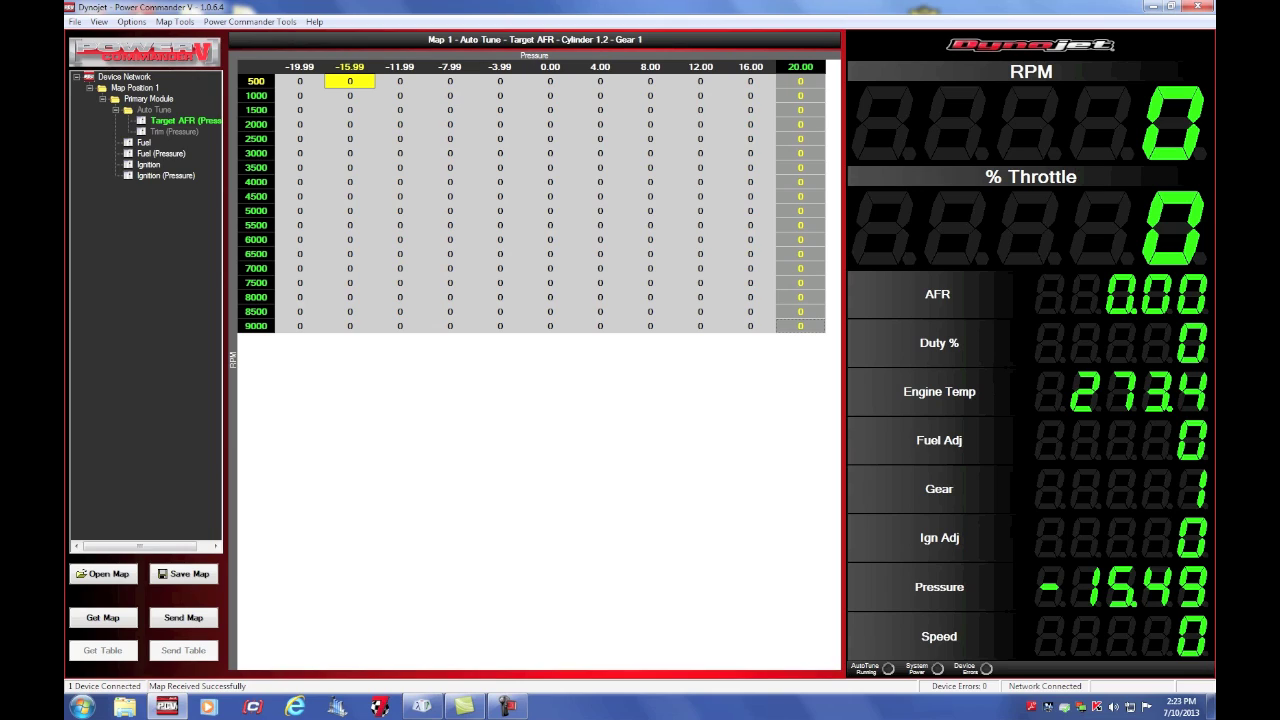
left_click(179, 132)
left_click(184, 121)
left_click_drag(550, 81, 300, 327)
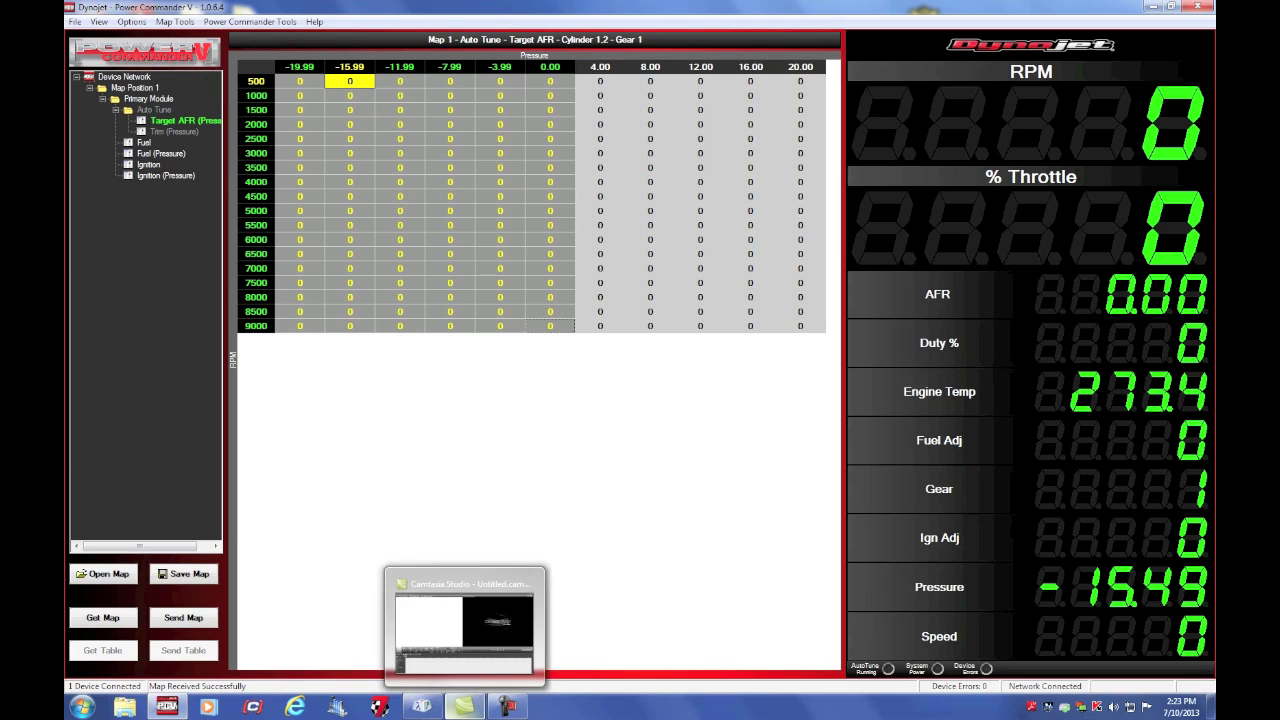
type("13.0")
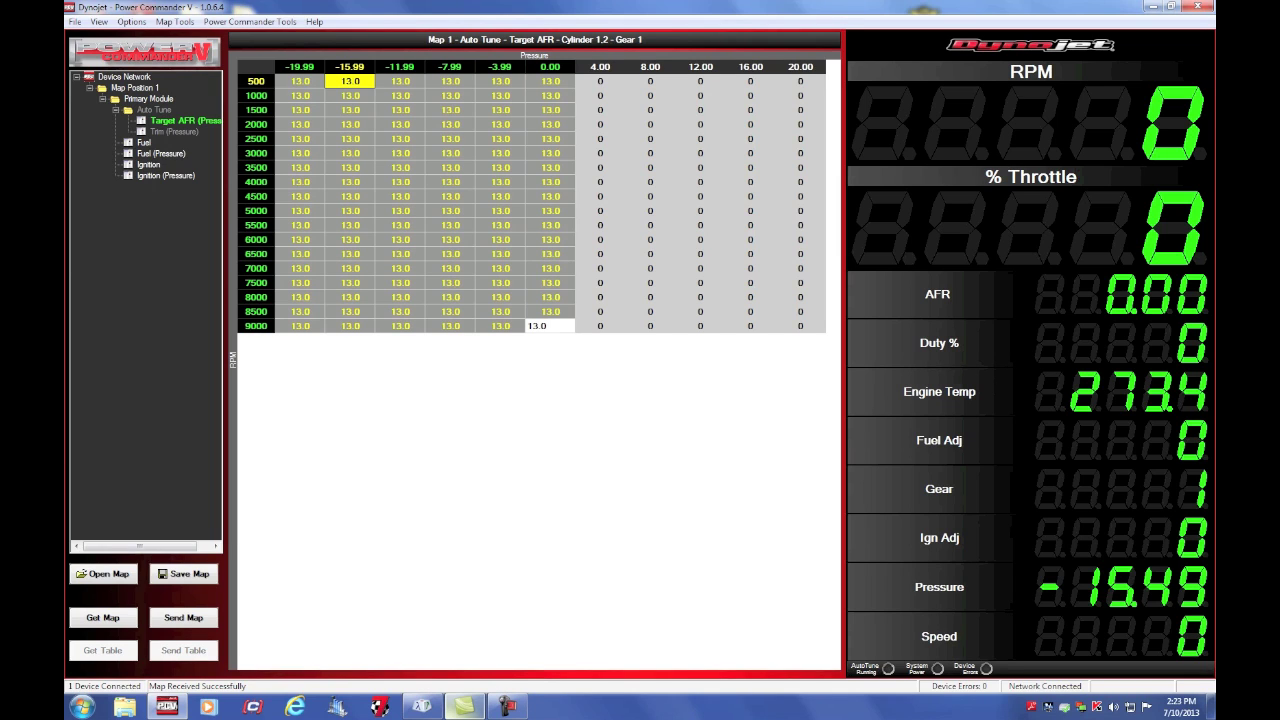
key("Return")
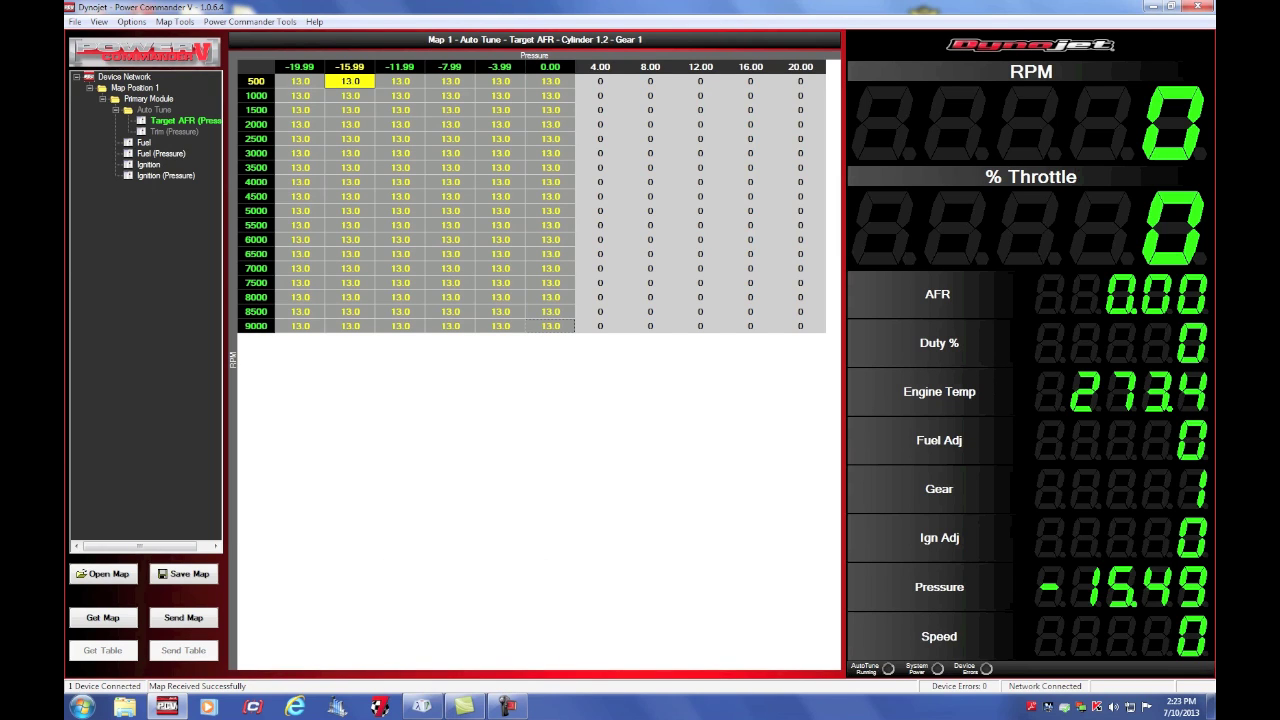
left_click(600, 67)
left_click(650, 67)
left_click(700, 67)
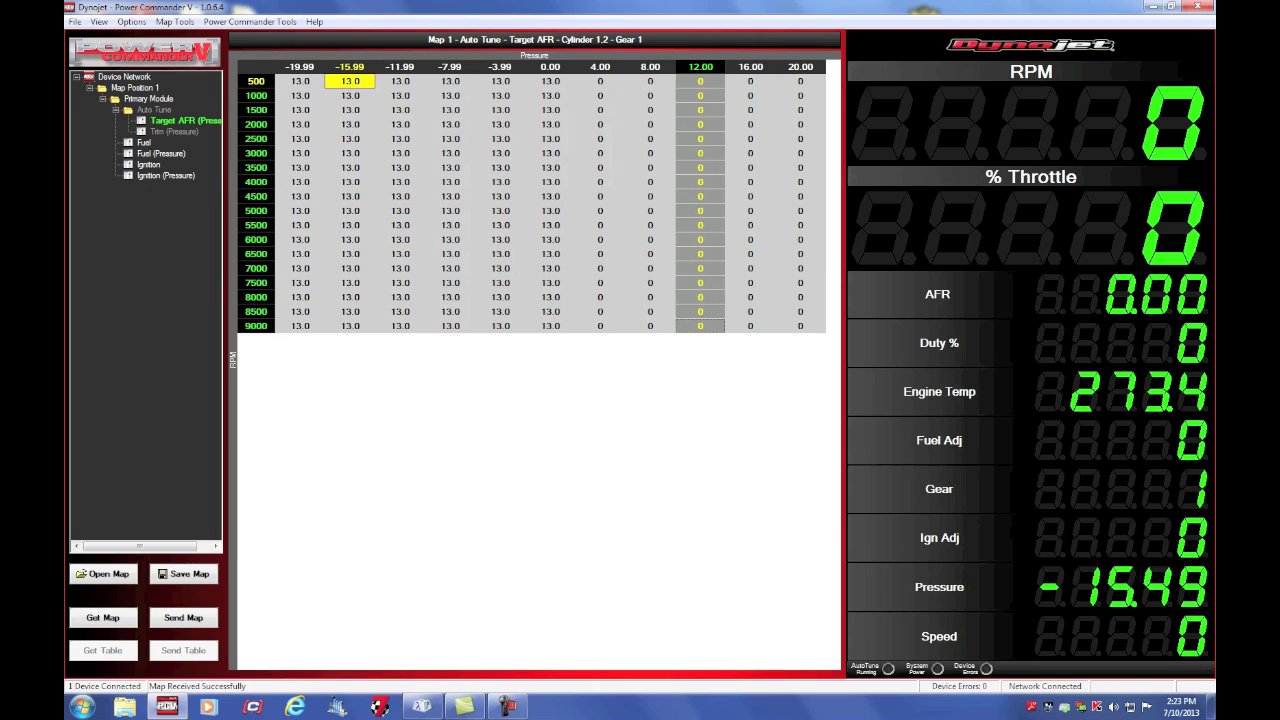
left_click(750, 67)
left_click(800, 67)
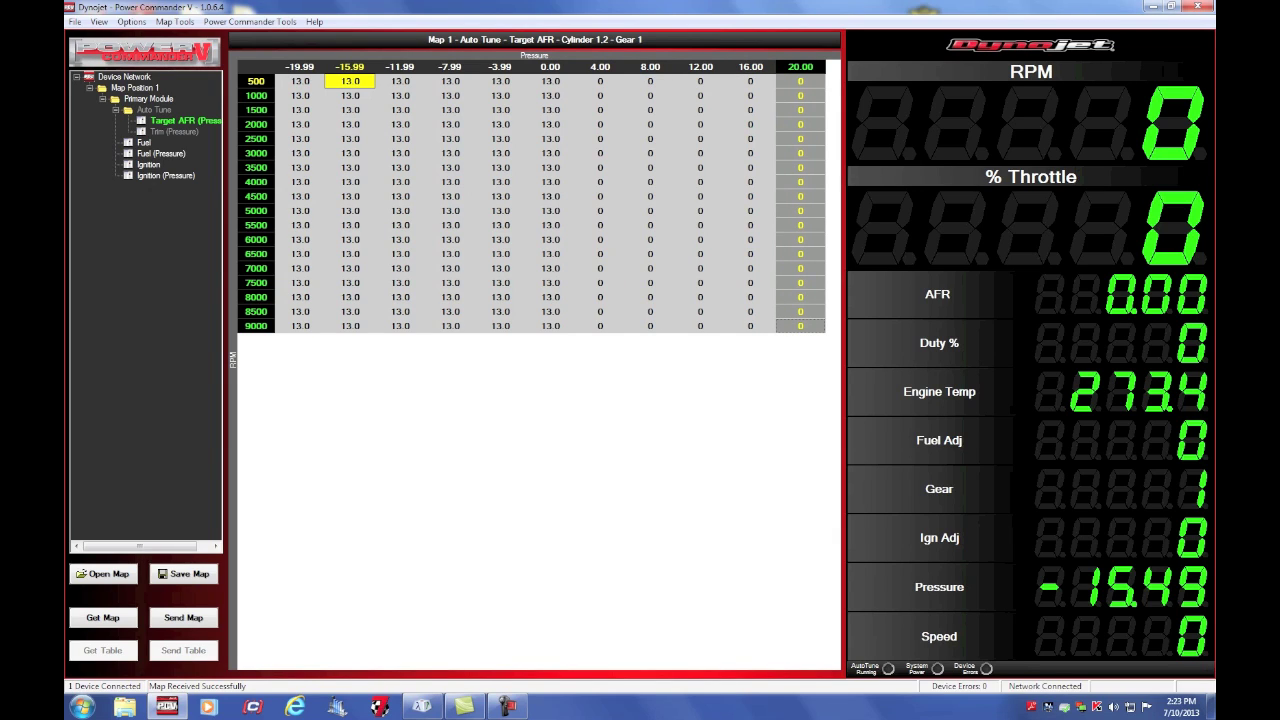
- Set the target AFR at every RPM to 12.7 for the 4.00 pressure column and 12.4 for the 8.00 column
left_click(600, 67)
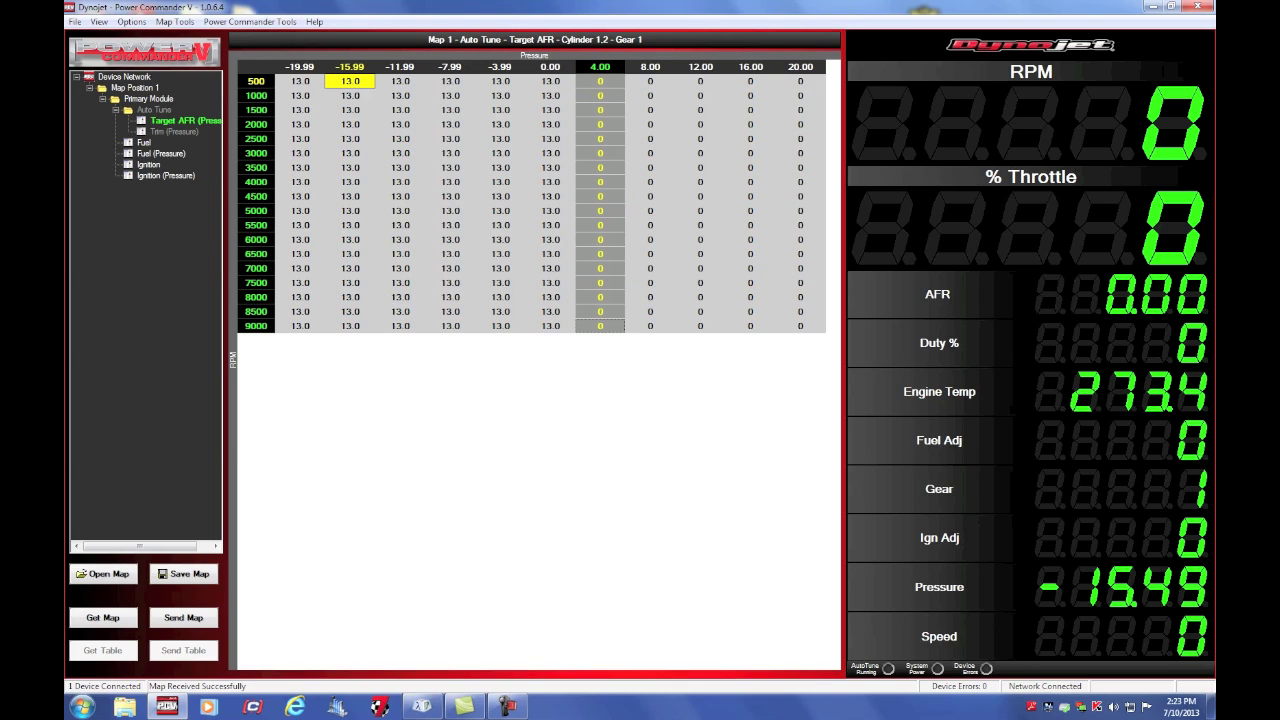
type("12.7")
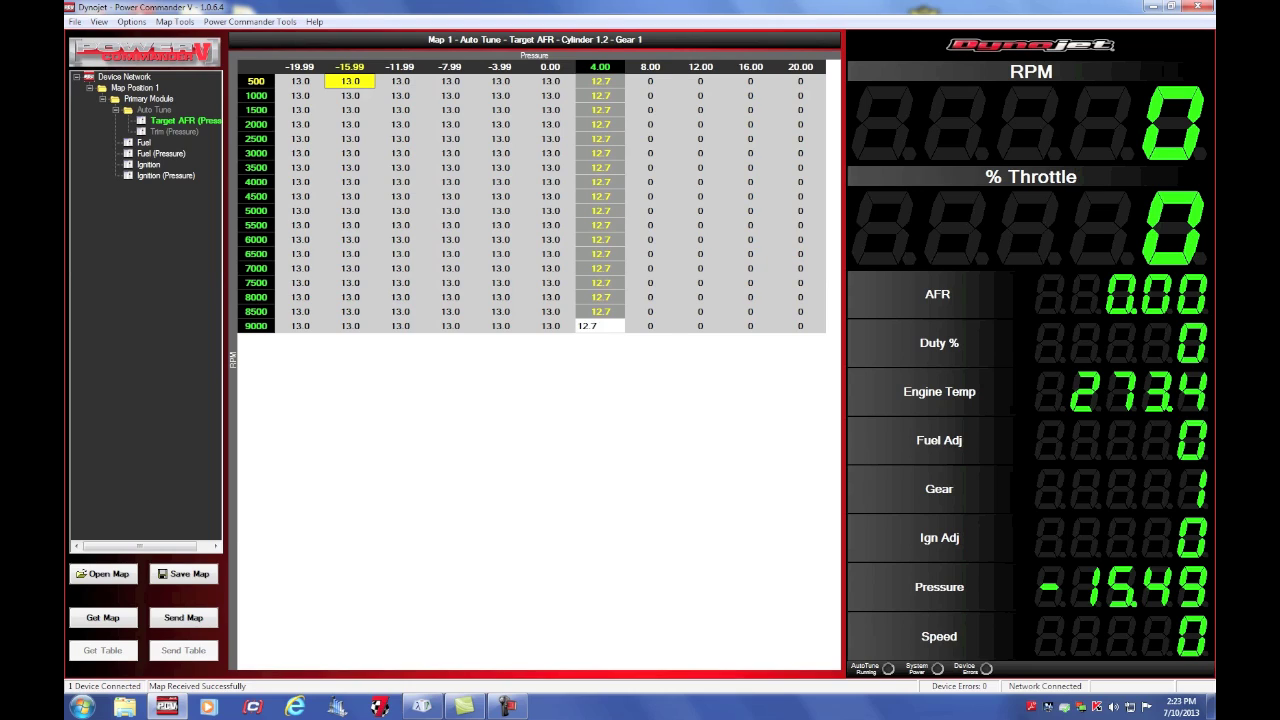
left_click(650, 67)
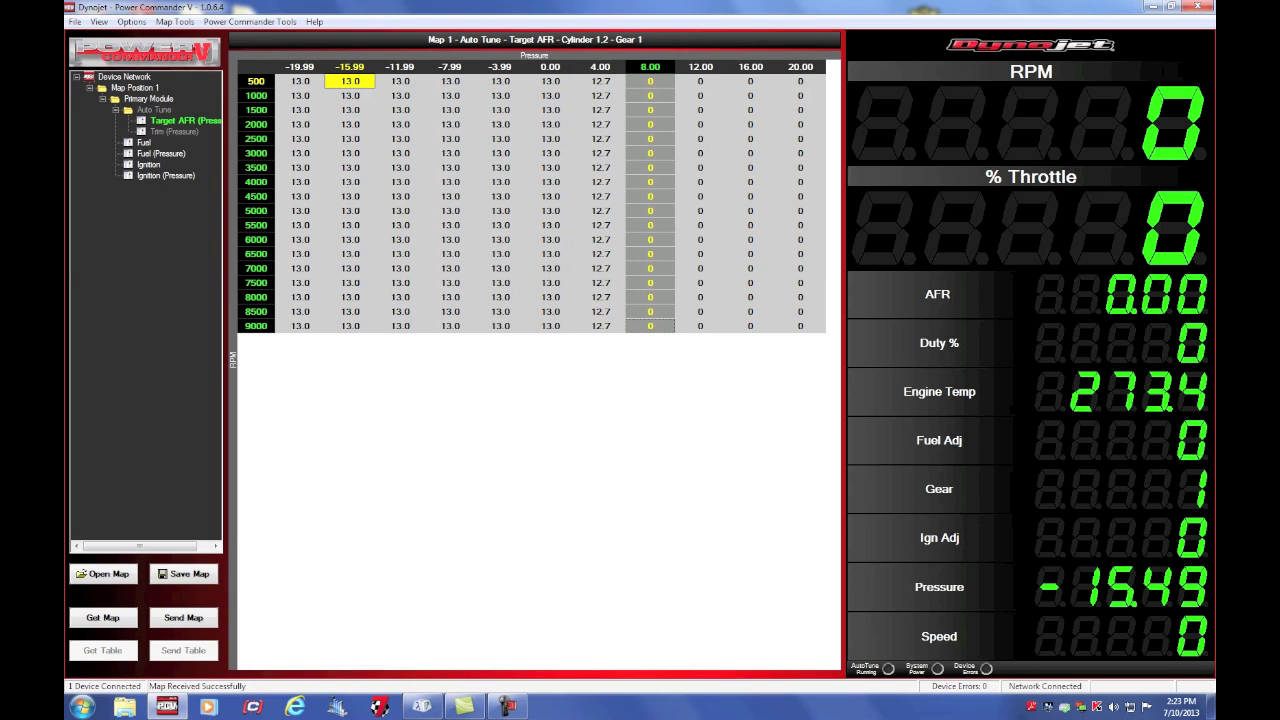
type("12.4")
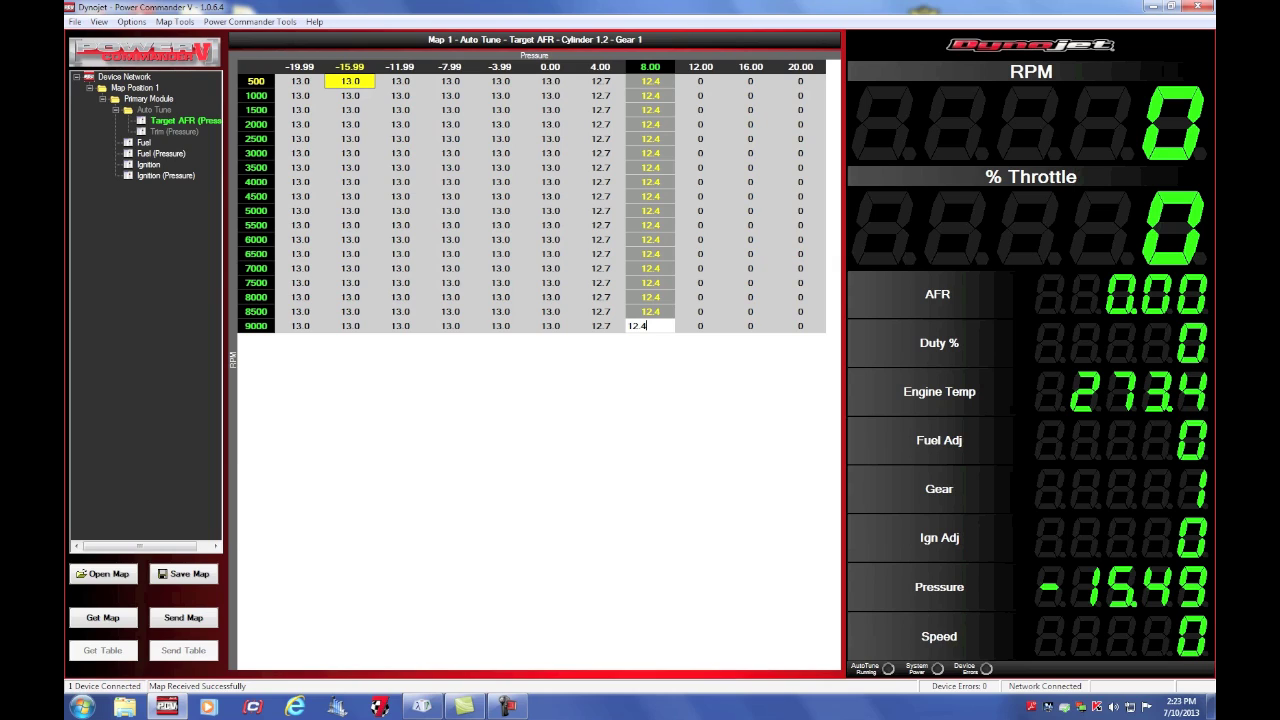
- Set the target AFR at every RPM to 12.0 for the 12.00 pressure column and 11.50 for the 16.00 and 20.00 columns
key("Tab")
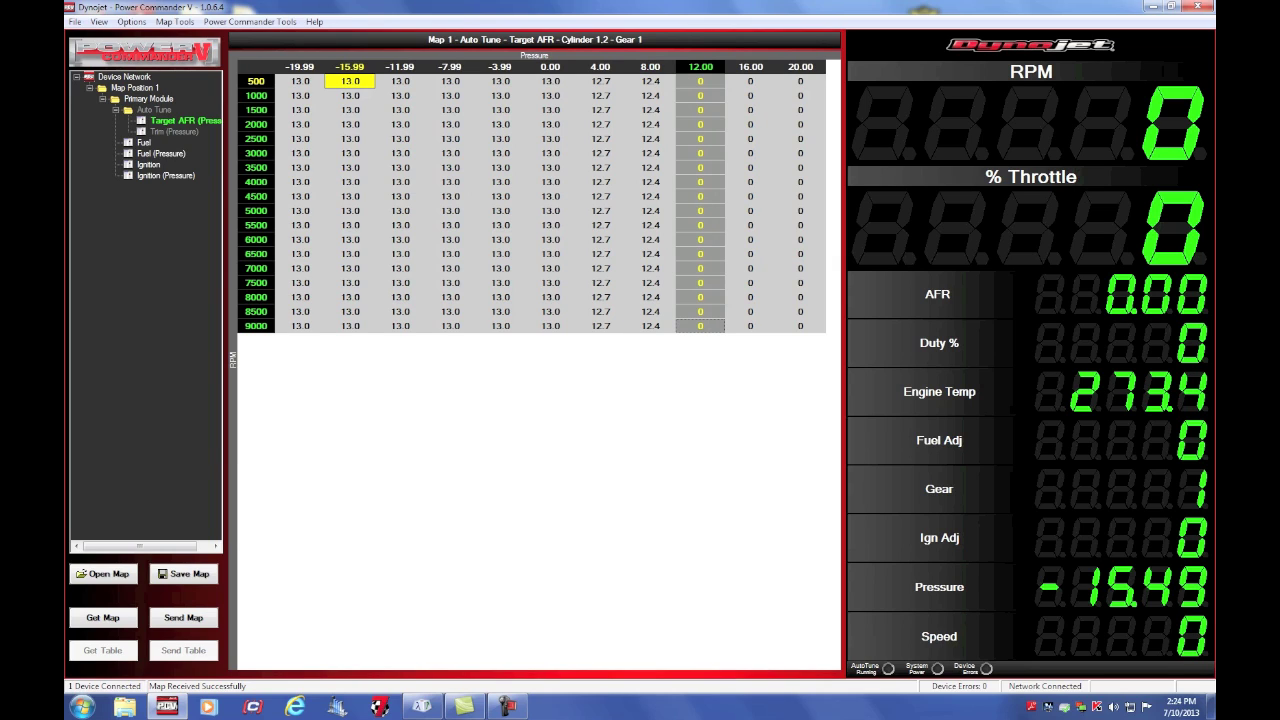
type("12.0")
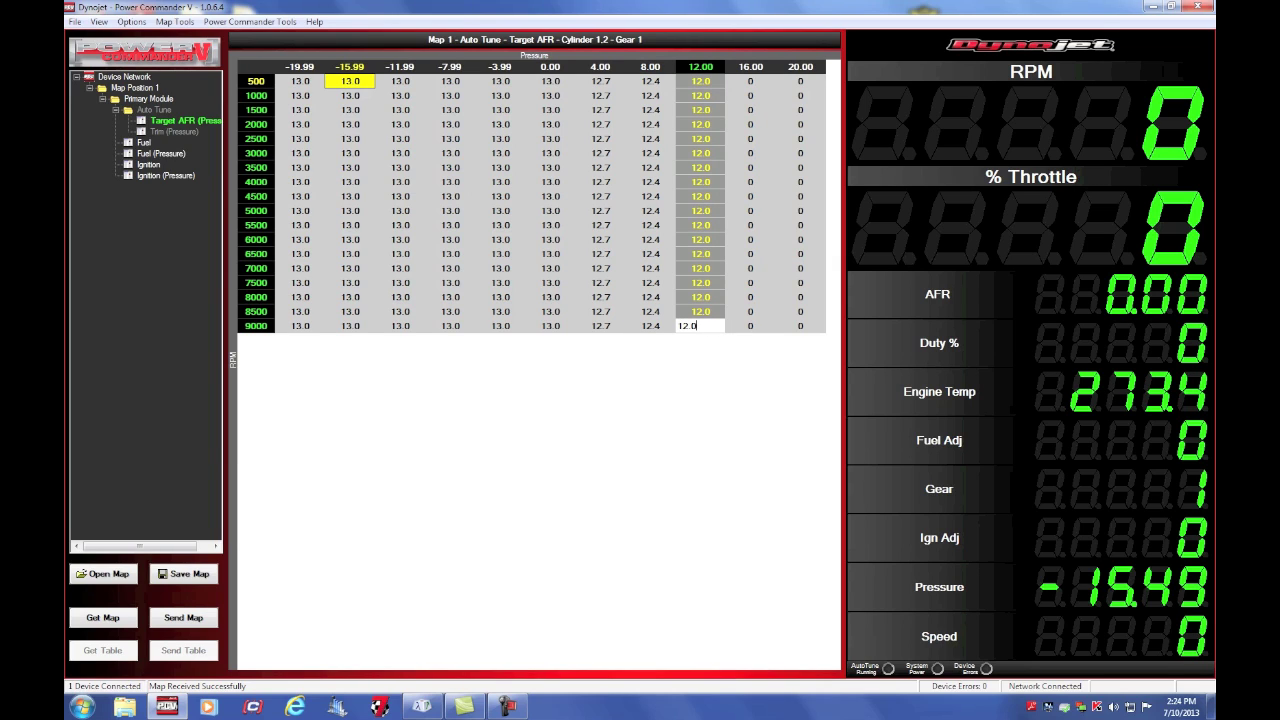
left_click_drag(750, 81, 800, 326)
type("11.50")
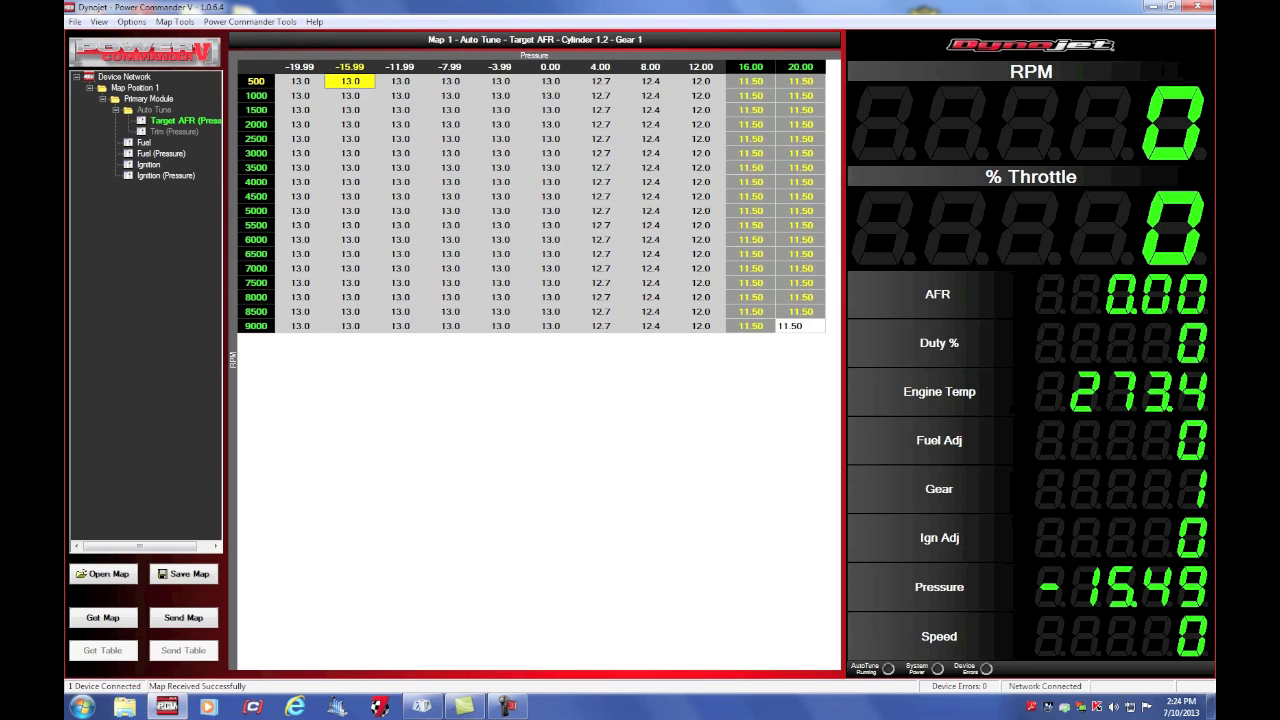
key("Return")
left_click(600, 254)
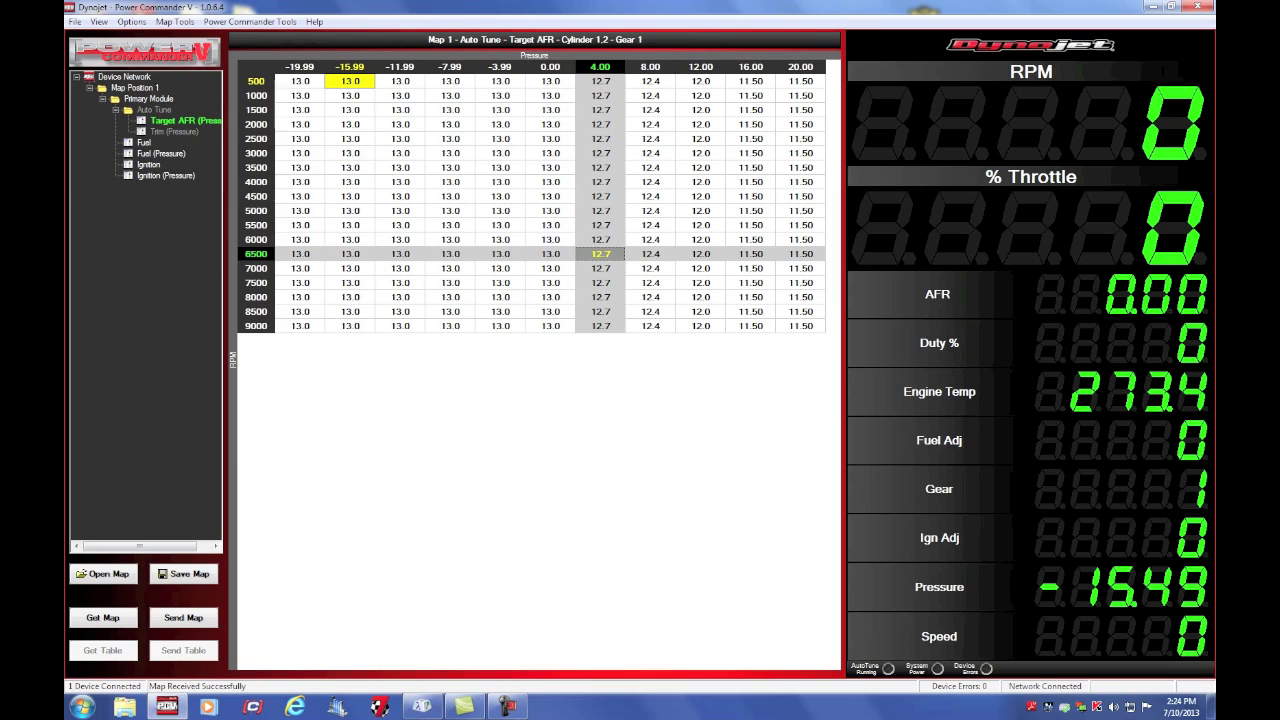